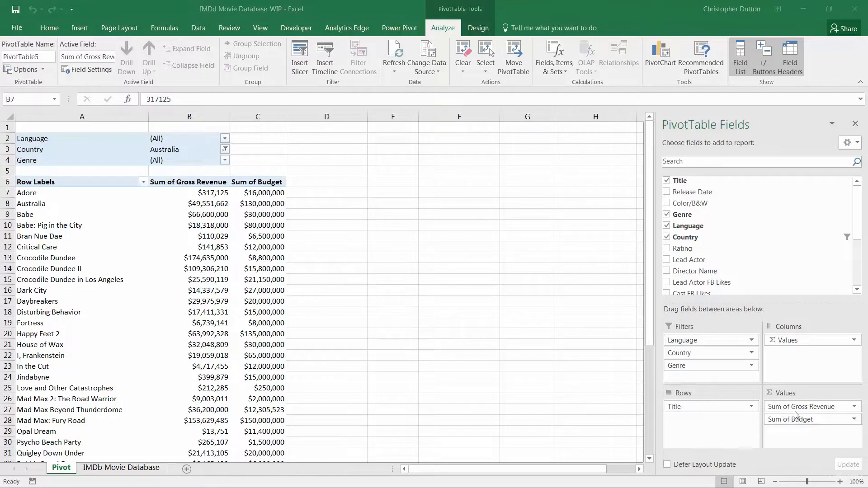
- Rearrange the PivotTable to show gross revenue by Country rows and Genre columns, removing Sum of Budget and making Title a report filter
left_click_drag(807, 421, 769, 247)
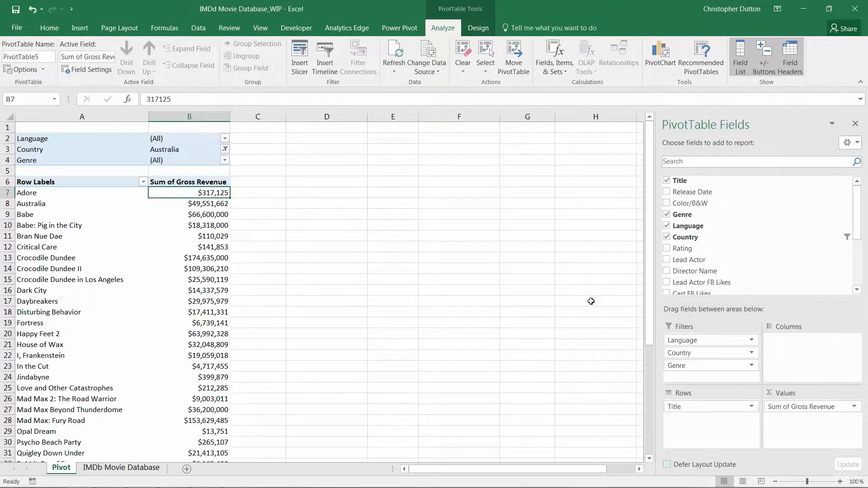
mouse_move(686, 406)
left_mouse_down()
mouse_move(707, 376)
mouse_move(686, 361)
mouse_move(685, 409)
left_mouse_up()
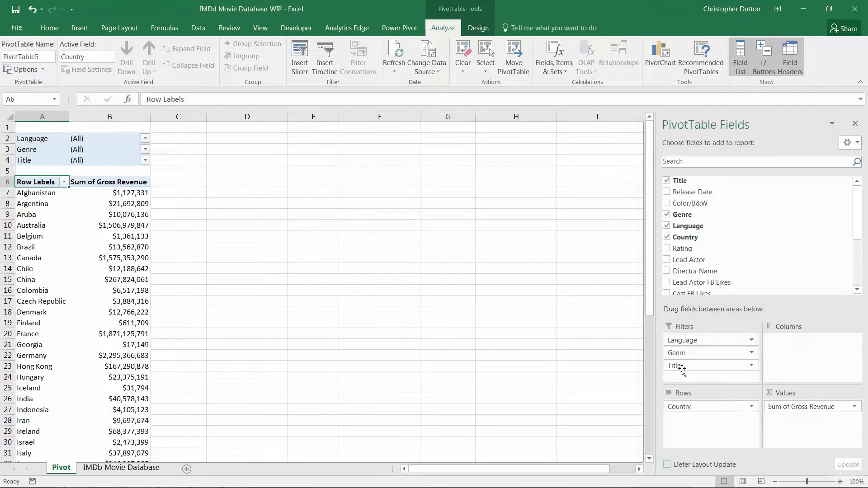
left_click_drag(681, 354, 807, 362)
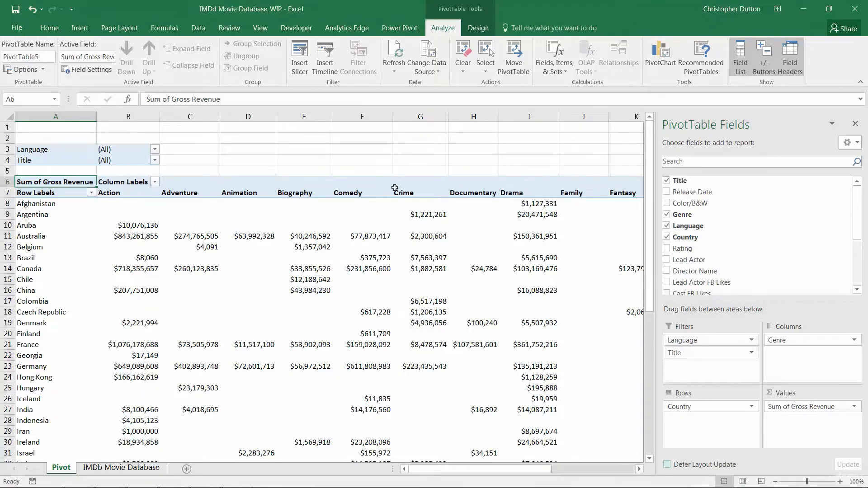
- Set the PivotTable options to display 0 in empty cells, such as the blank genre values in the Czech Republic row
mouse_move(485, 469)
left_mouse_down()
mouse_move(566, 467)
mouse_move(480, 468)
left_mouse_up()
left_click(135, 311)
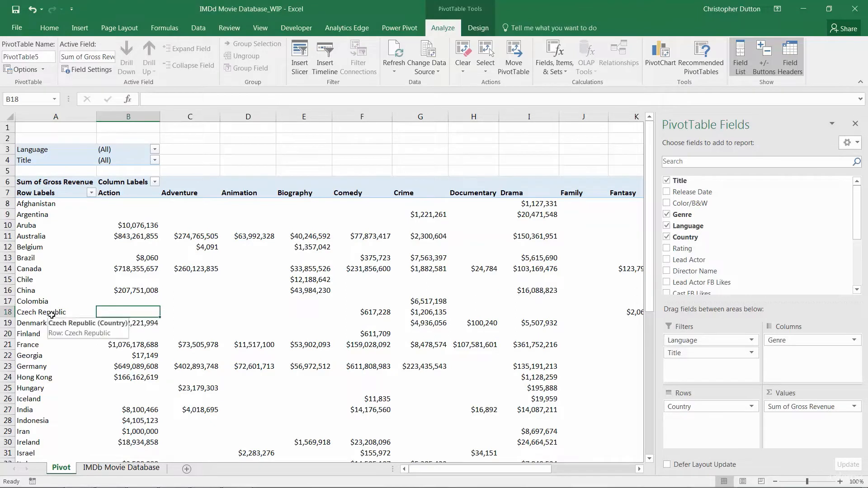
left_click(186, 316)
left_click(233, 316)
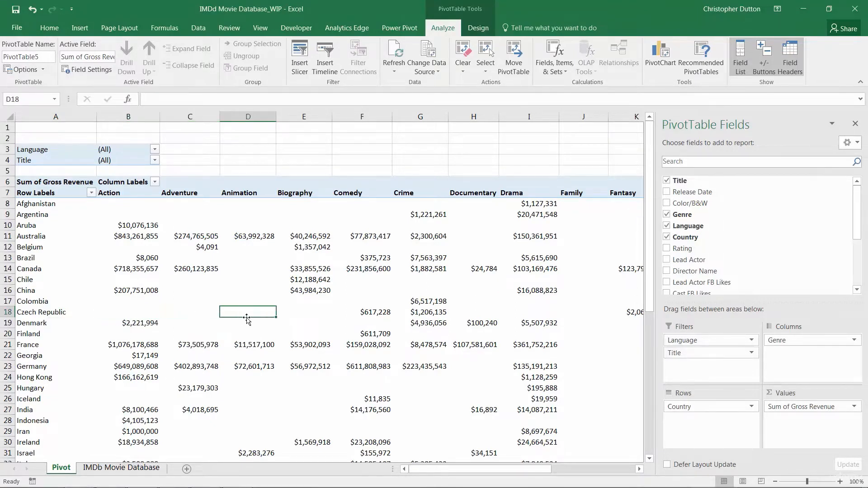
left_click(301, 319)
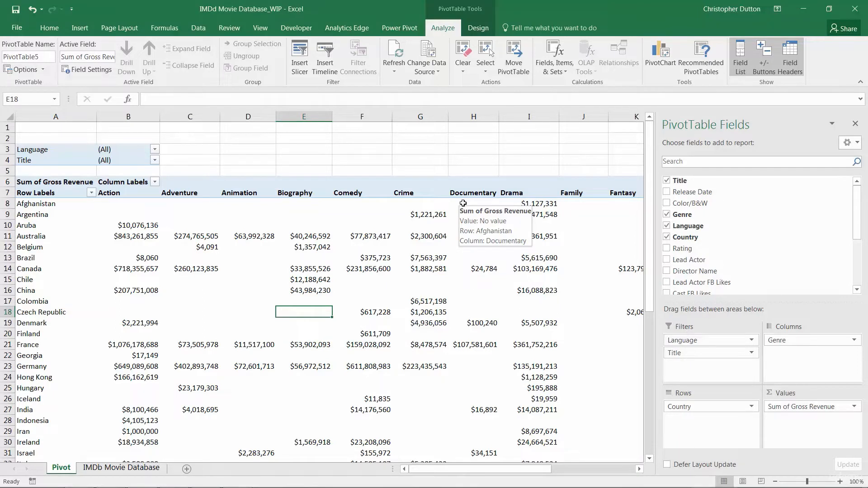
left_click(24, 70)
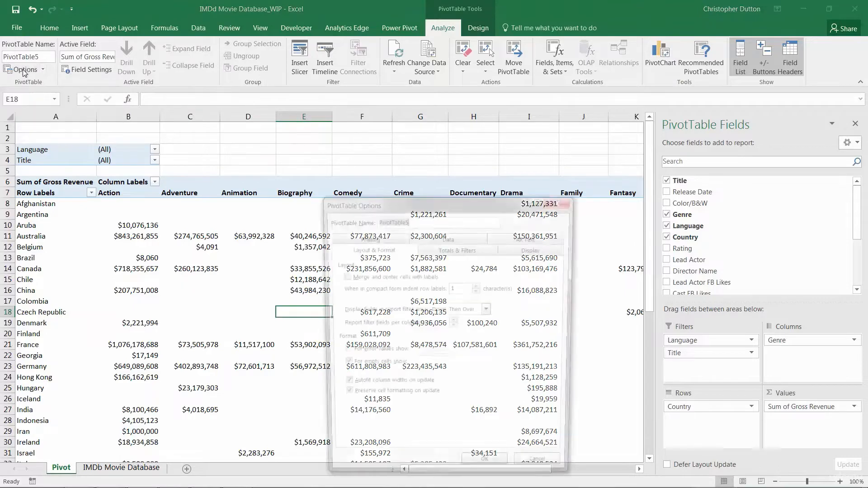
left_click_drag(385, 183, 346, 107)
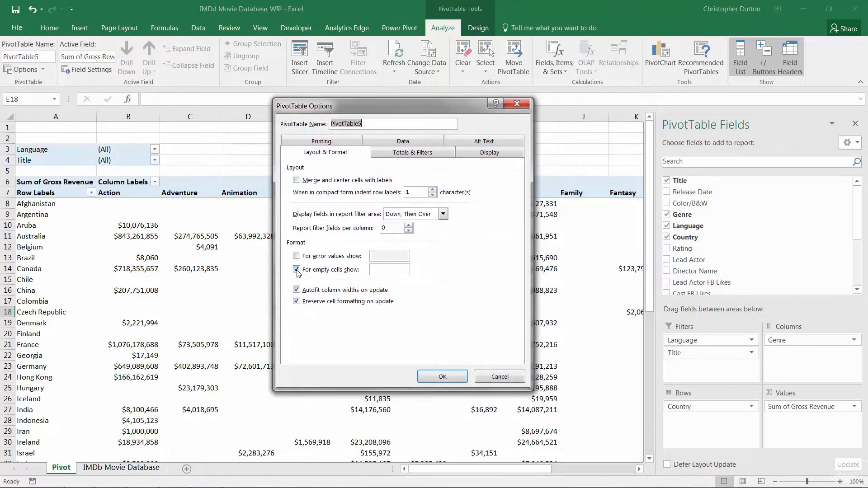
left_click(382, 269)
left_click(443, 376)
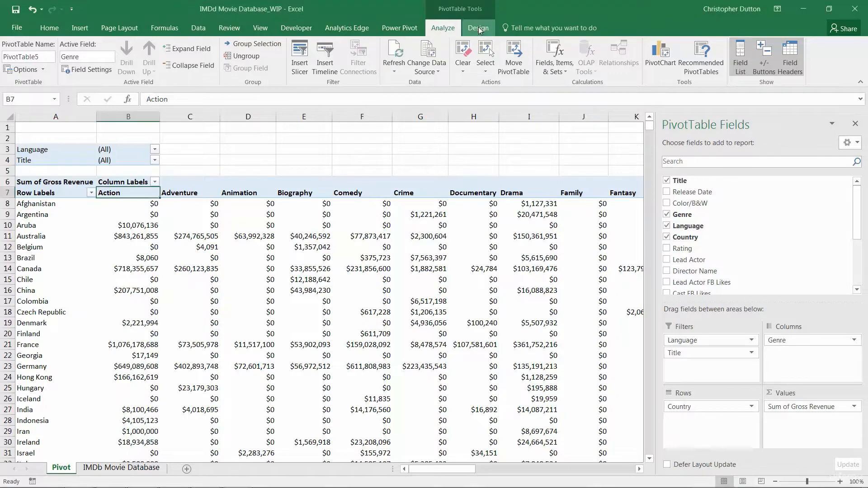
- Apply the light green PivotTable style that is first in the fourth row of the Light styles
left_click(479, 28)
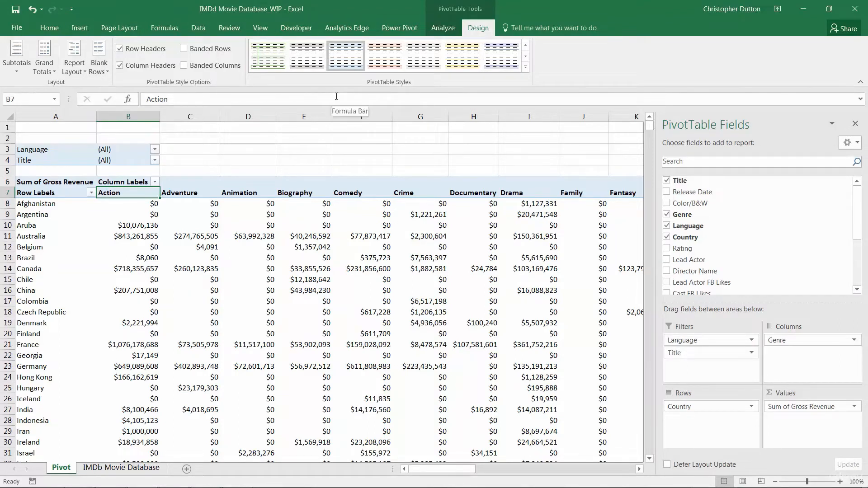
left_click(525, 67)
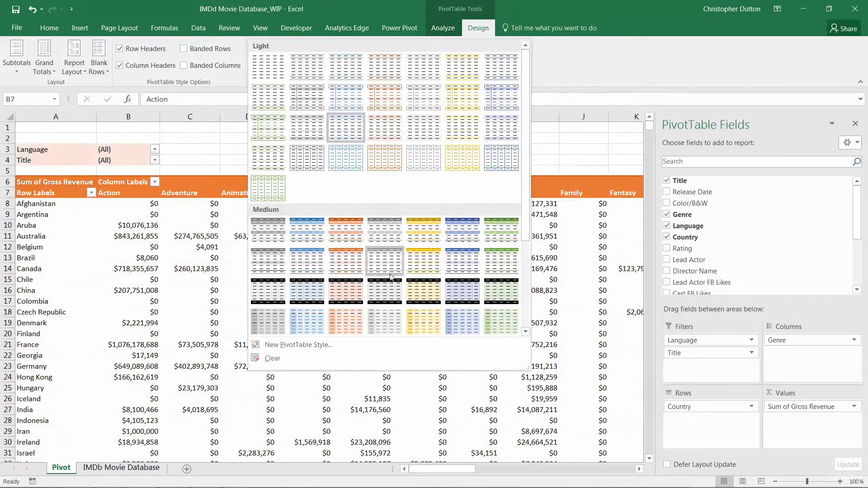
scroll(420, 269, "down", 4)
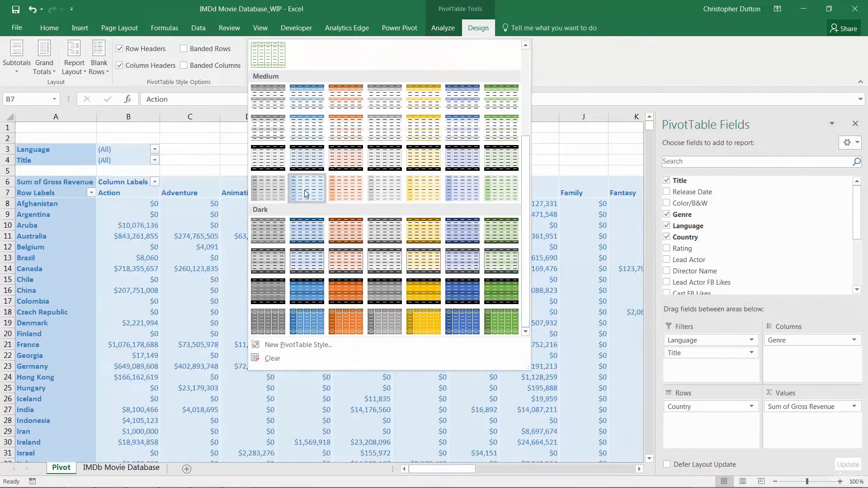
scroll(351, 187, "up", 4)
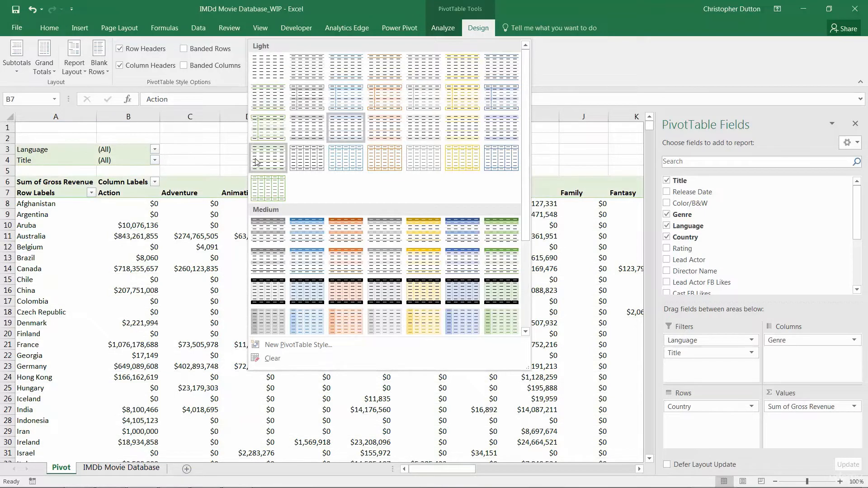
left_click(269, 156)
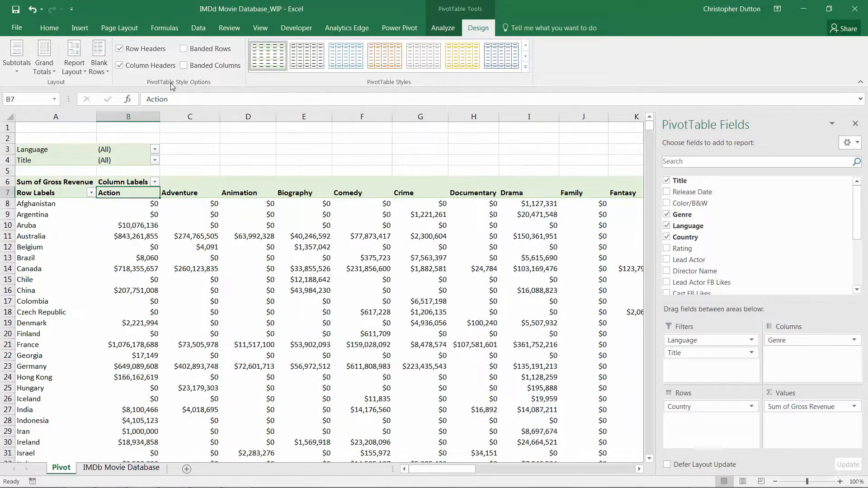
- Try the column header, row header, banded row and banded column style options, restoring each to its original setting
left_click(120, 66)
left_click(120, 66)
left_click(120, 49)
left_click(184, 50)
left_click(184, 50)
left_click(184, 66)
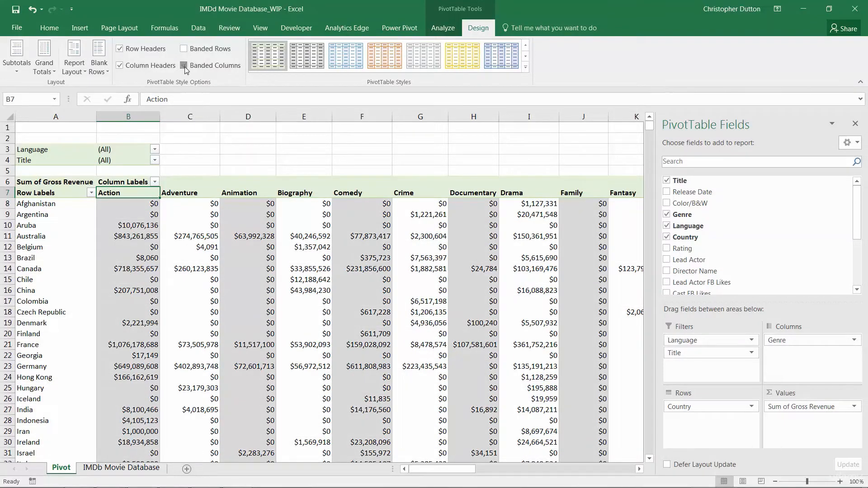
left_click(184, 66)
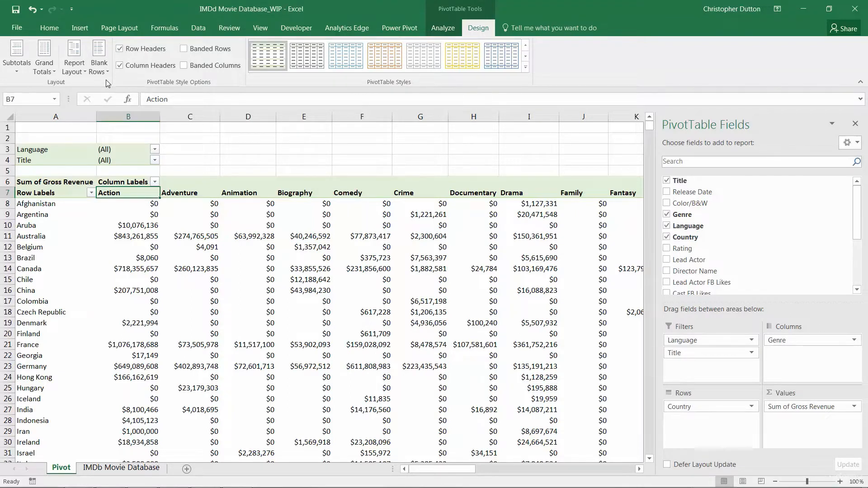
- Nest Genre and Color/B&W beneath Country in the PivotTable's row labels
left_click(809, 342)
left_click_drag(809, 342, 688, 418)
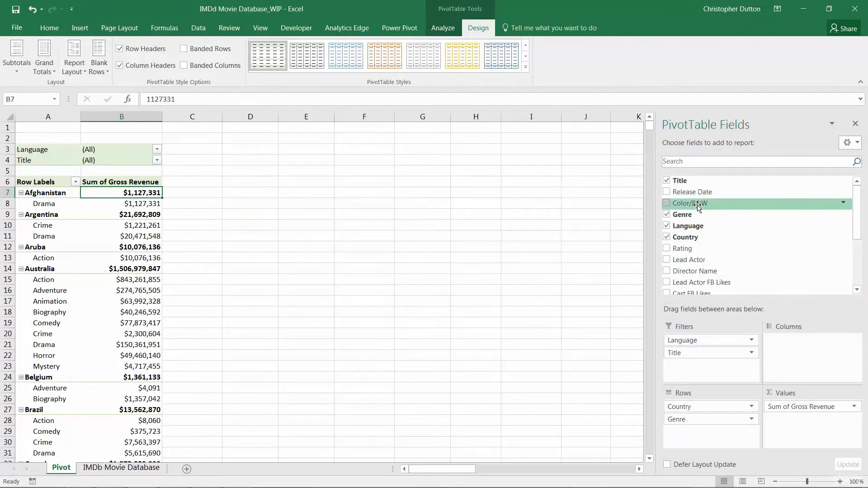
left_click_drag(698, 205, 710, 431)
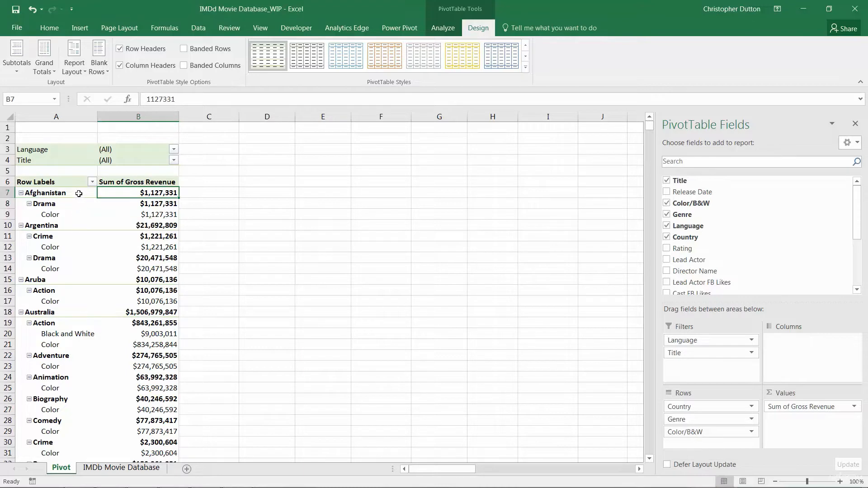
- Show the report in compact form and examine the nested genre and color labels under Afghanistan
left_click(65, 182)
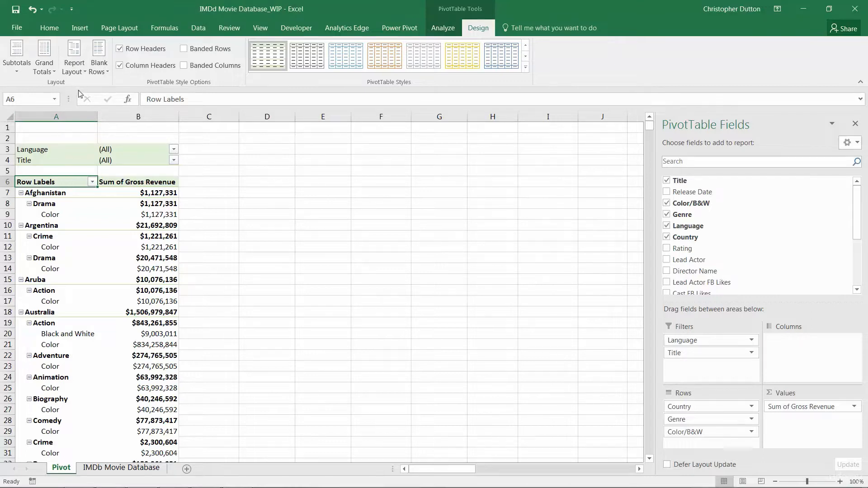
left_click(78, 72)
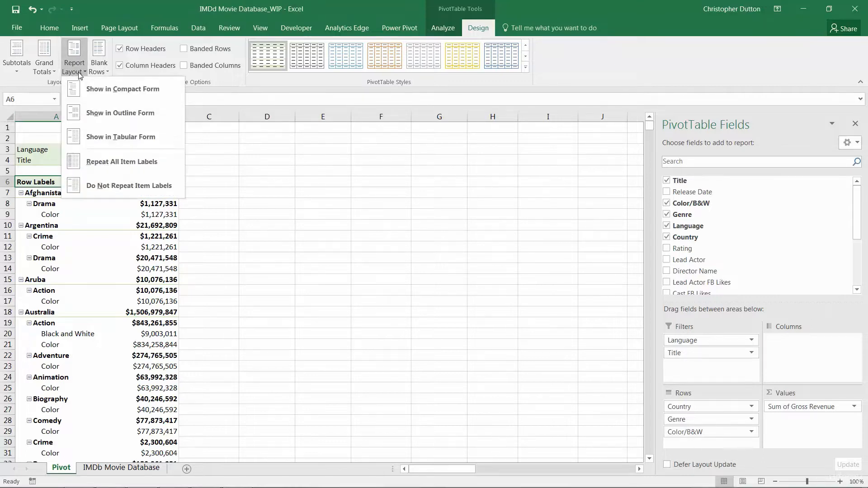
left_click(166, 89)
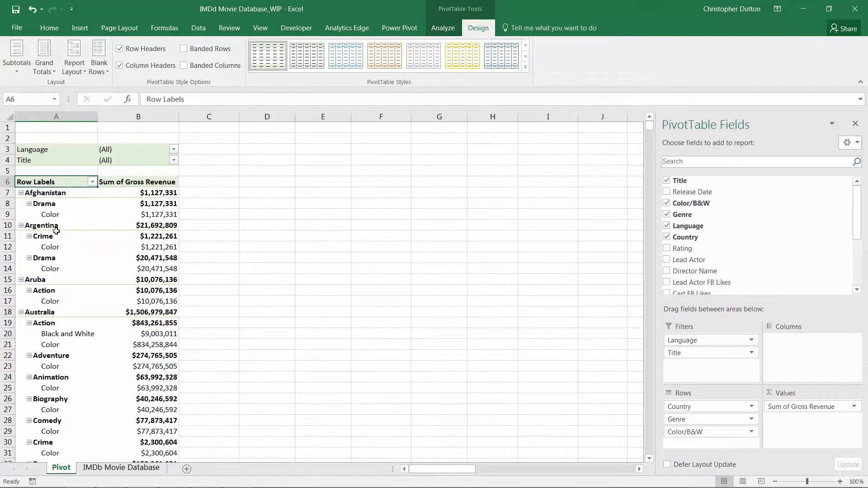
left_click(65, 207)
left_click(64, 215)
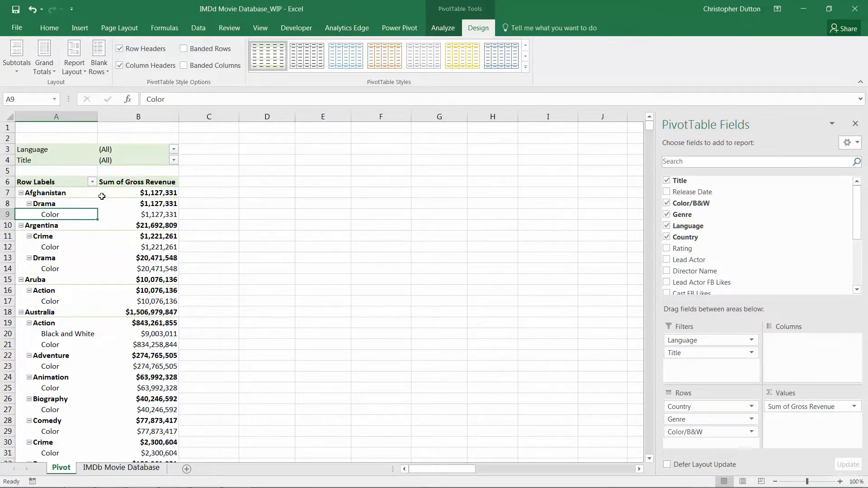
- Show the report in outline form and view the separate filter options of the Genre column
left_click(79, 70)
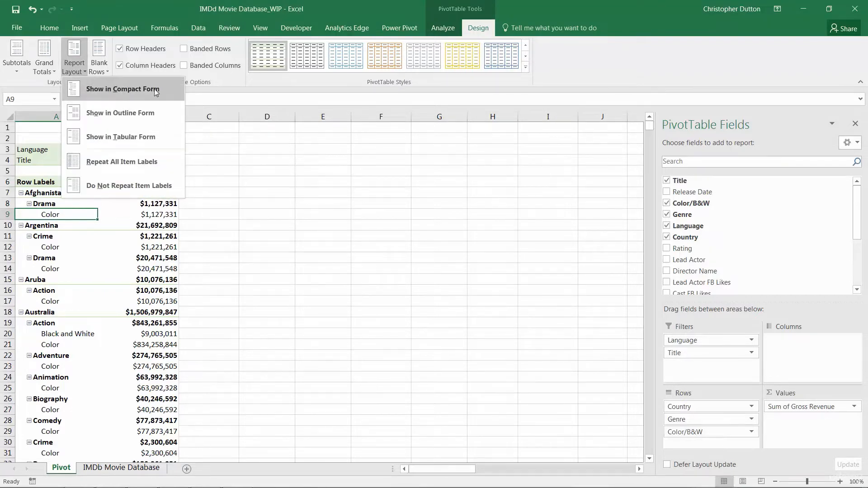
left_click(164, 115)
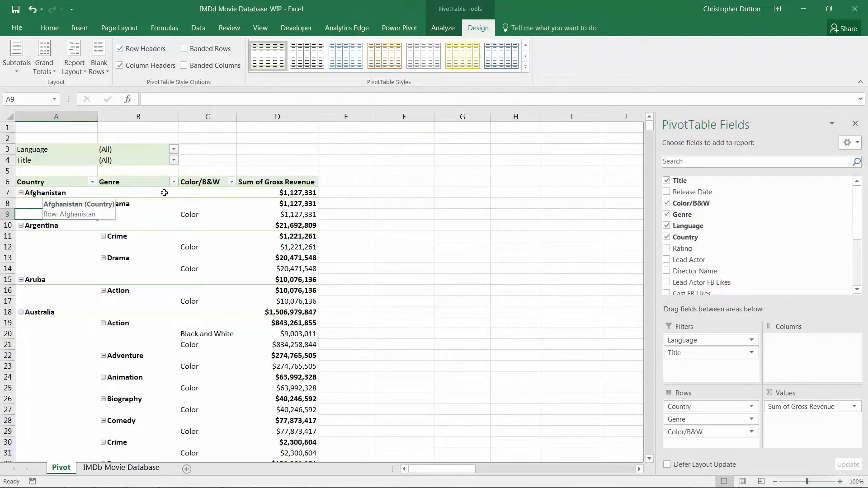
left_click(174, 182)
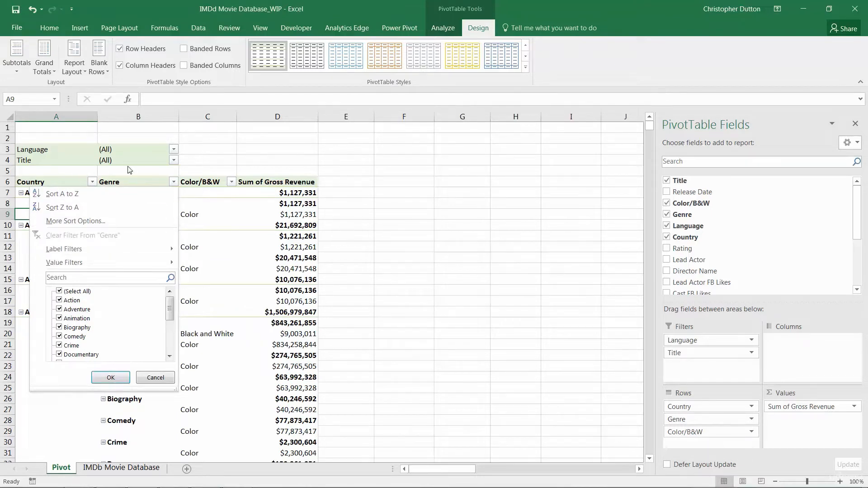
left_click(177, 184)
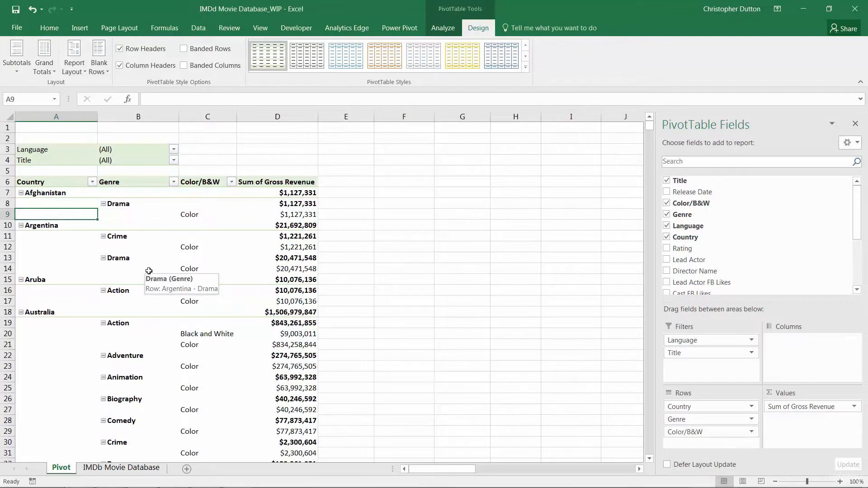
- Show the report in tabular form and examine the country, genre and color labels in the first Afghanistan row
left_click(77, 70)
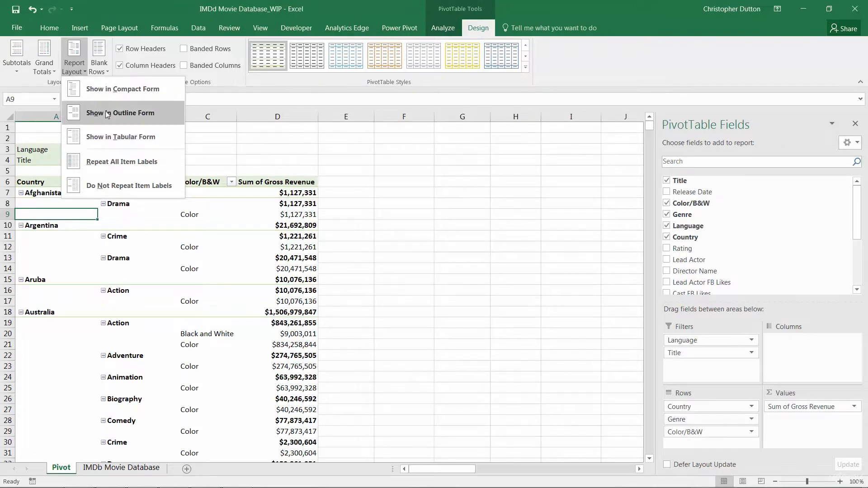
left_click(121, 137)
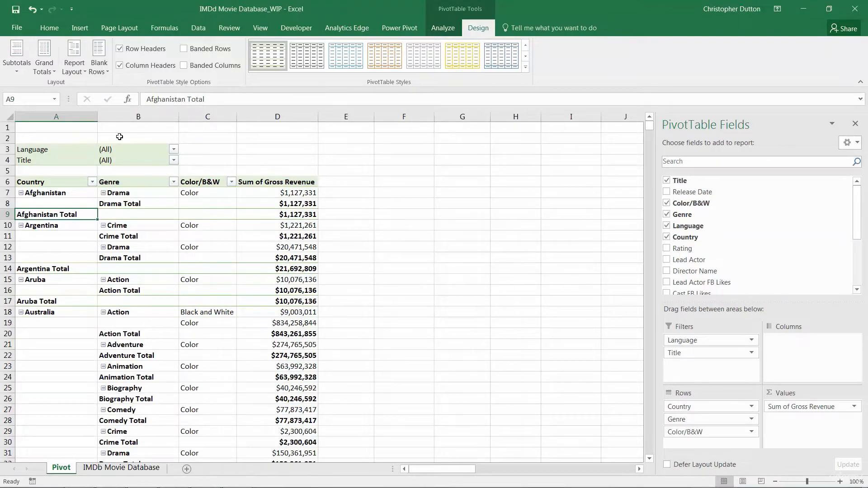
left_click(81, 194)
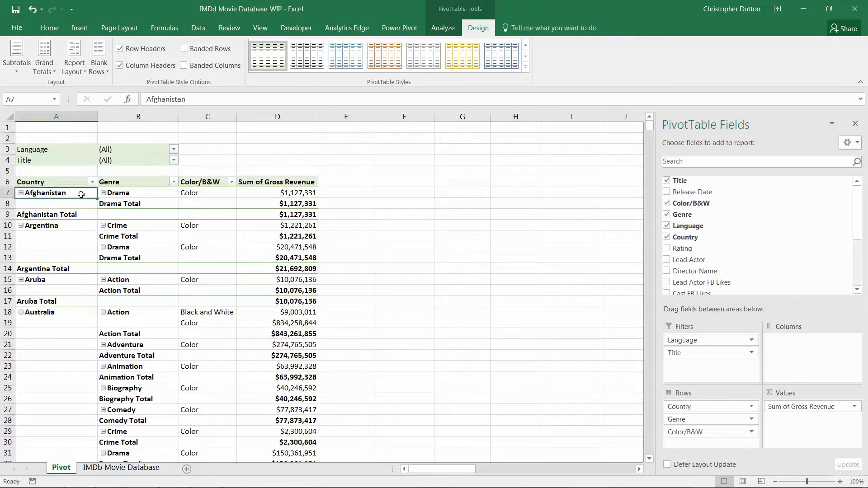
left_click(133, 193)
left_click(202, 194)
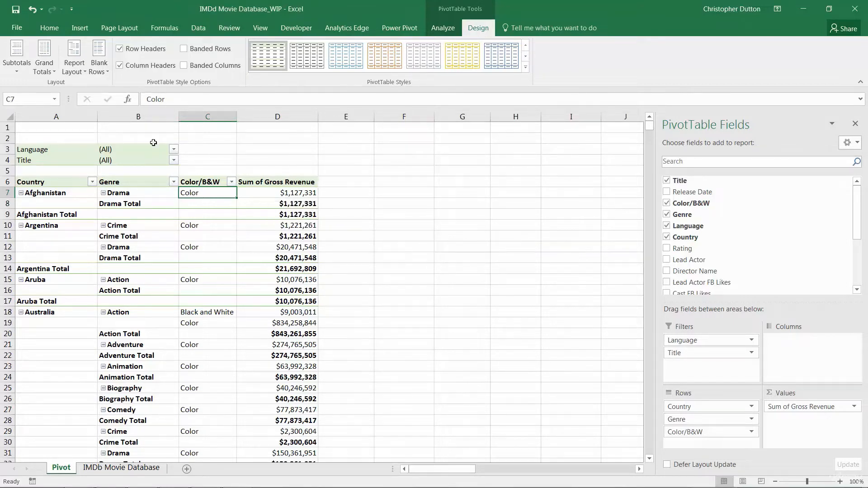
- Return the report to outline form, repeat all item labels, and review the repeated country and genre labels
left_click(85, 72)
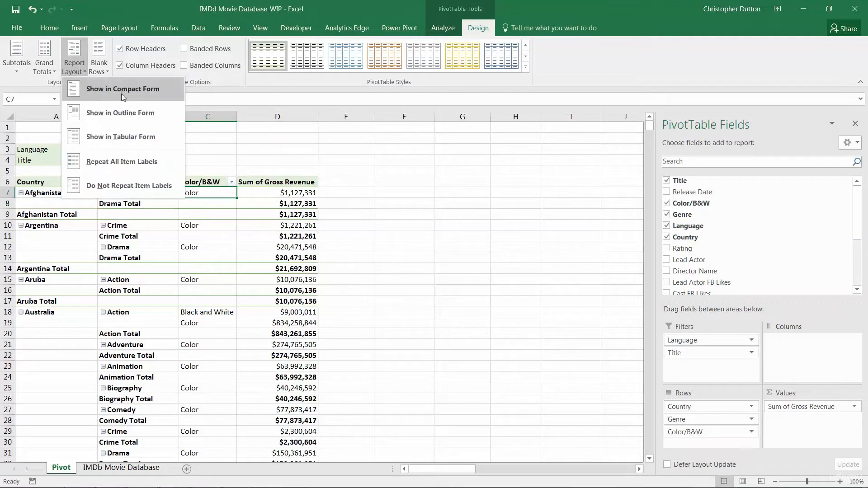
left_click(122, 111)
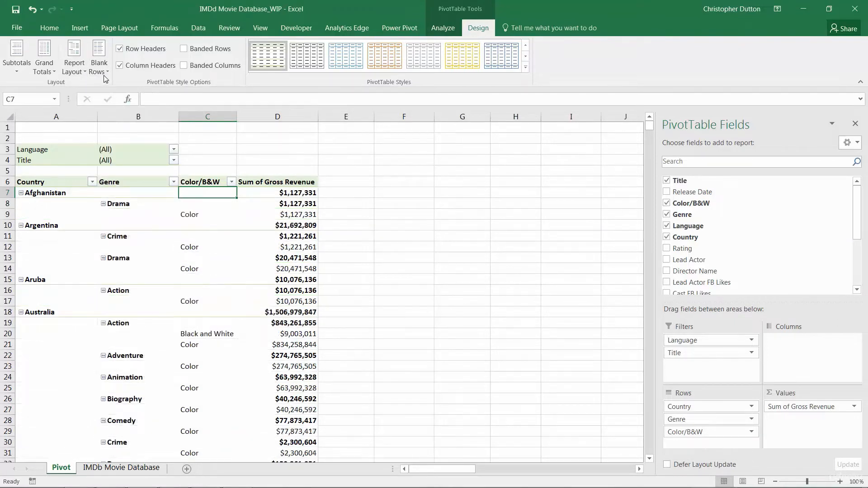
left_click(74, 71)
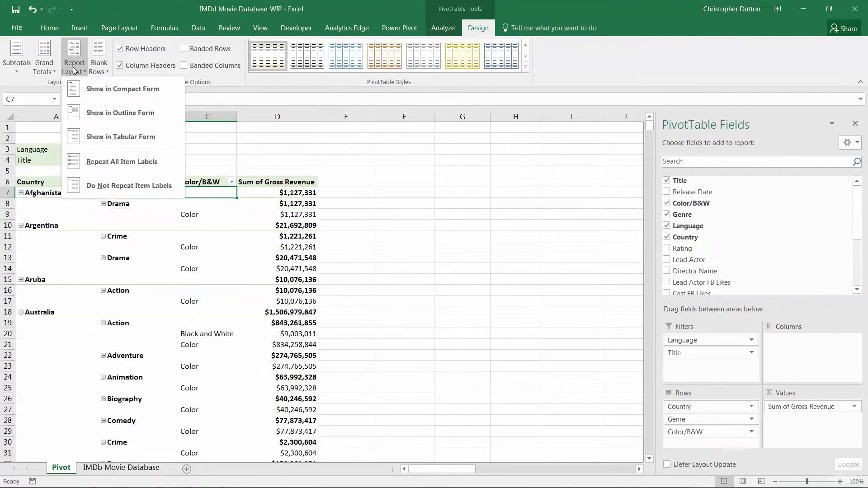
left_click(145, 164)
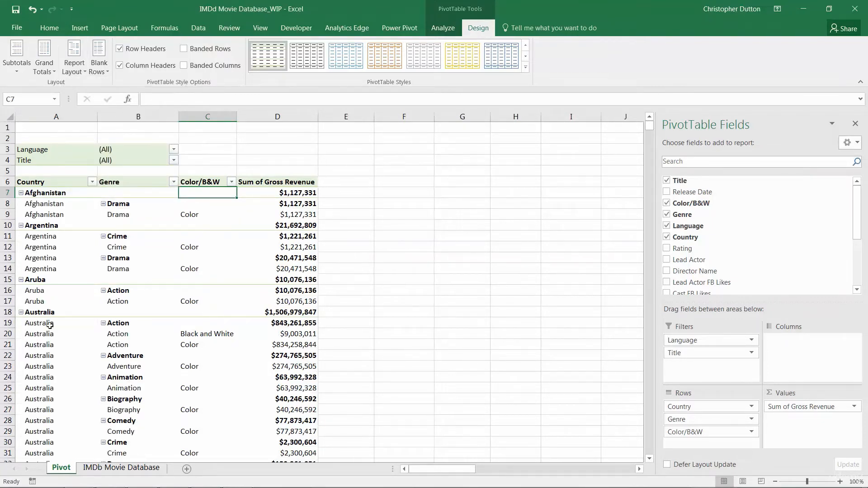
scroll(58, 342, "down", 3)
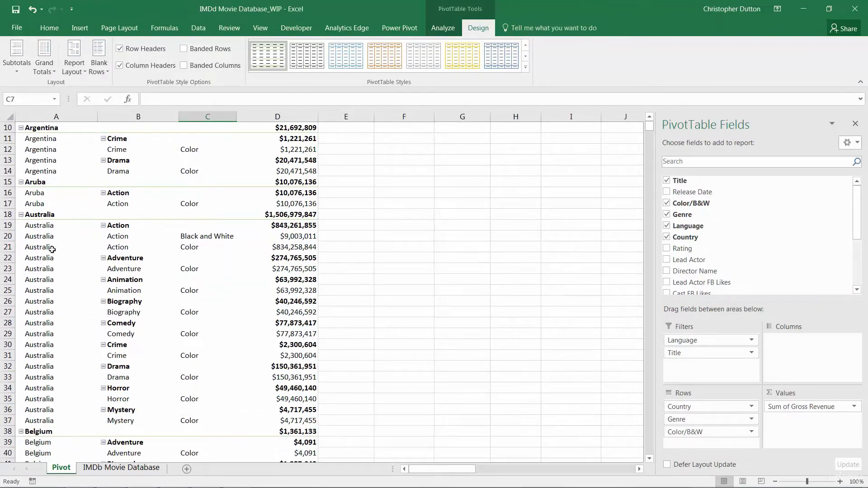
- Stop repeating item labels in the PivotTable's outline layout
scroll(117, 298, "up", 3)
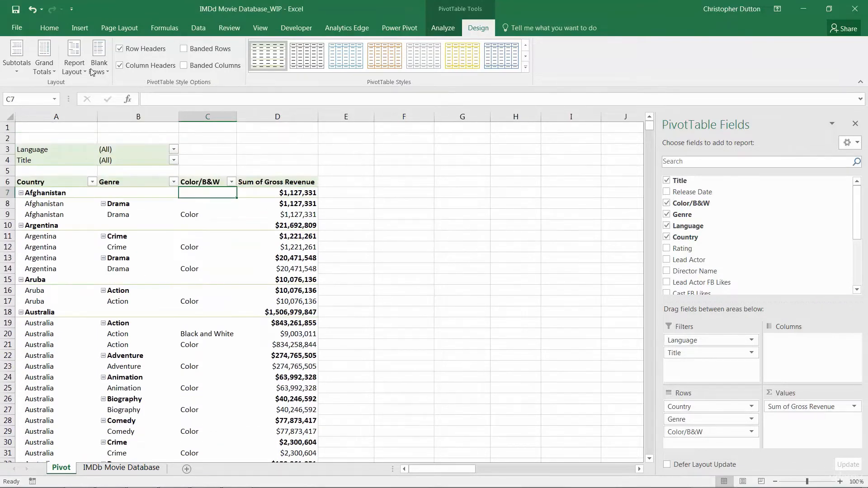
left_click(76, 68)
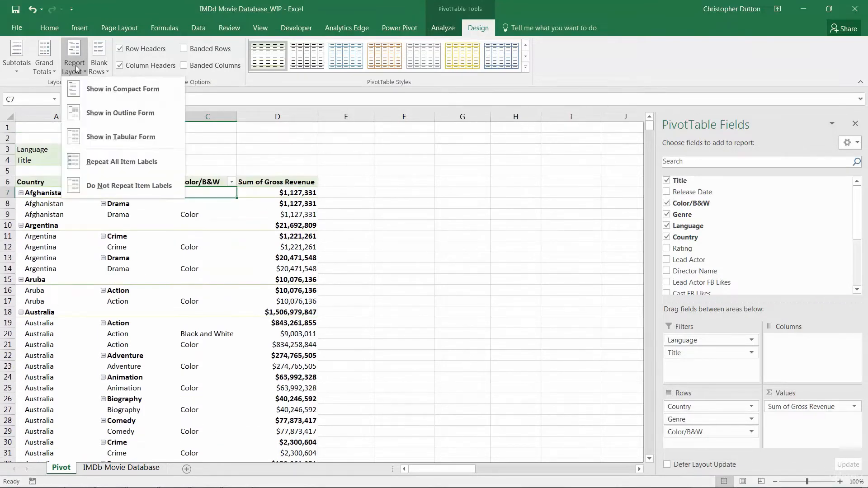
left_click(120, 189)
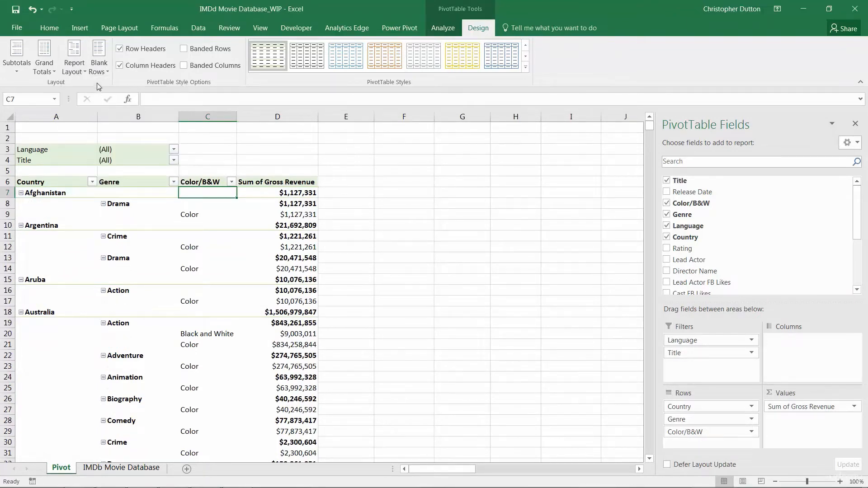
- Insert a blank line after each item, inspect the one below Afghanistan's rows, and remove the blank lines again
left_click(99, 67)
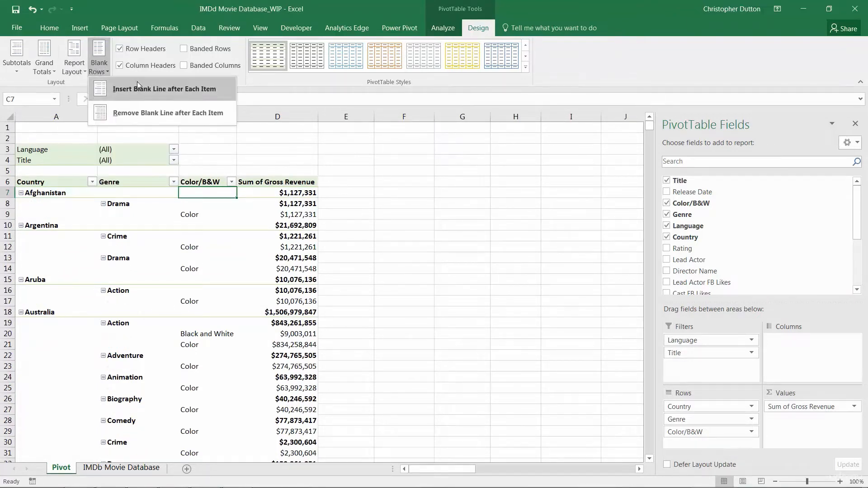
left_click(150, 89)
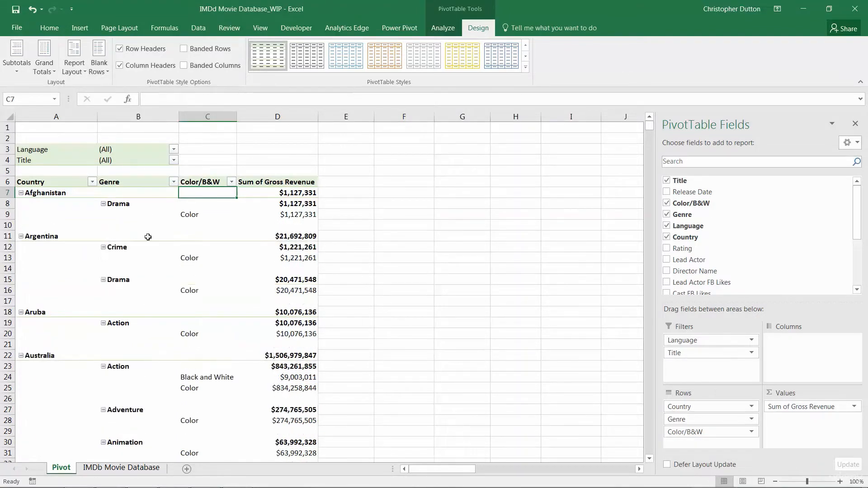
left_click_drag(59, 224, 285, 227)
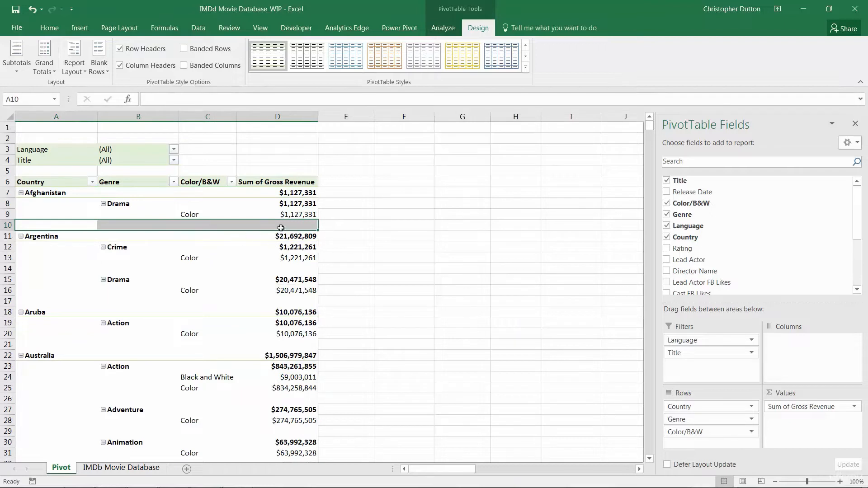
left_click(280, 226)
left_click(99, 58)
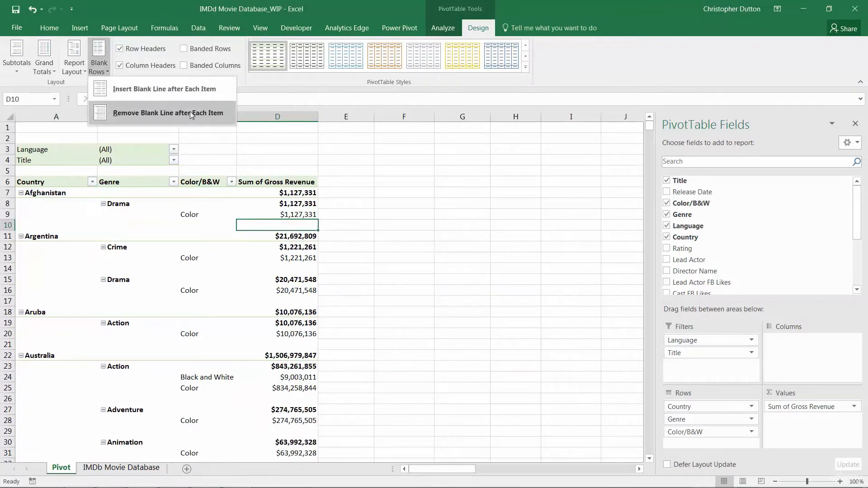
left_click(171, 117)
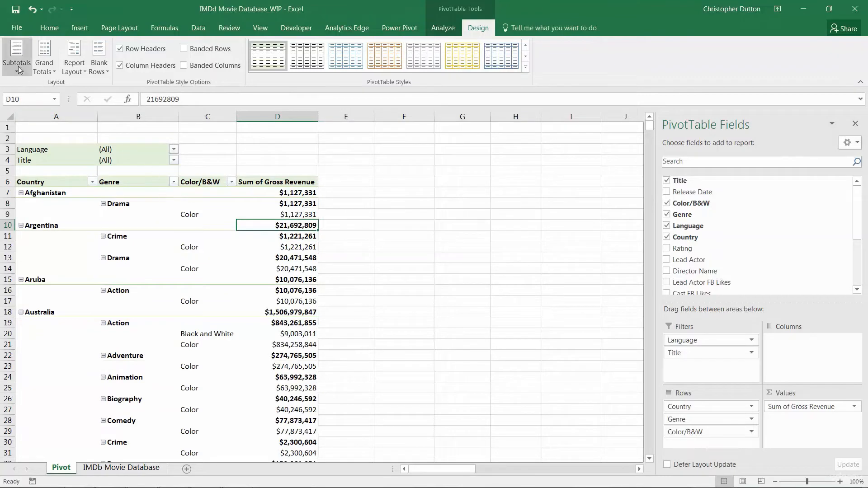
- Turn grand totals off for rows and columns, check the end of the report, and turn both back on
left_click(51, 70)
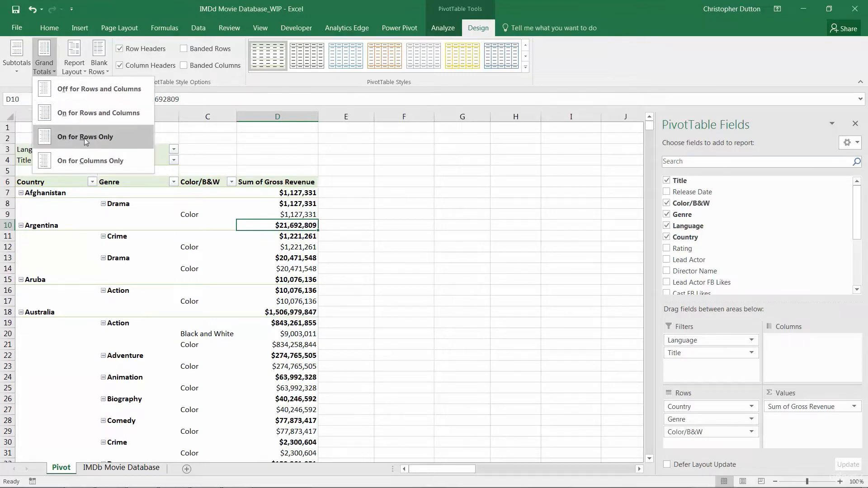
left_click(113, 89)
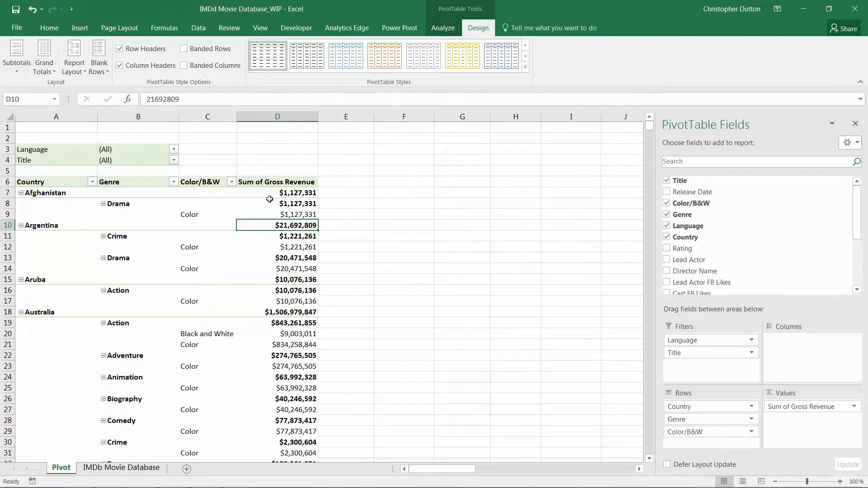
scroll(205, 303, "down", 7)
scroll(205, 303, "down", 7)
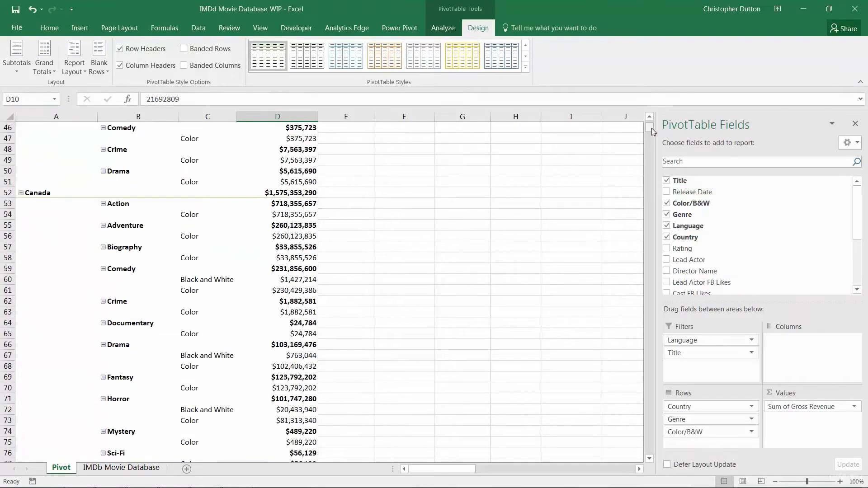
left_click_drag(652, 128, 661, 144)
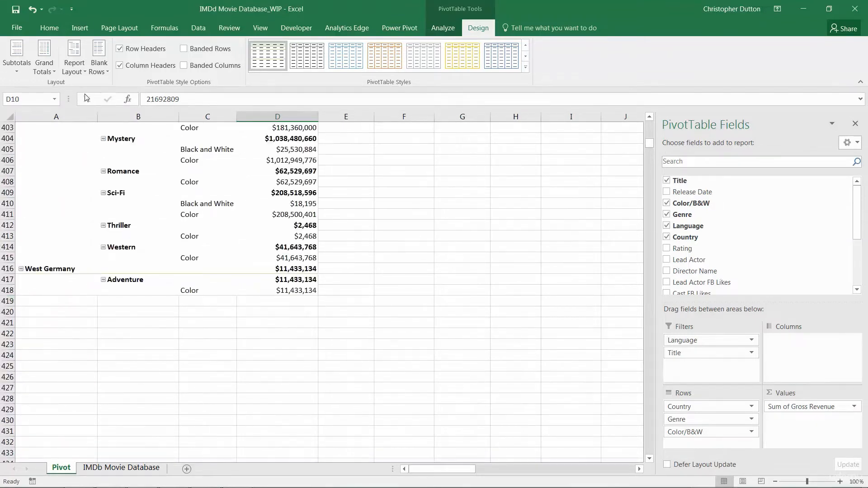
left_click(52, 70)
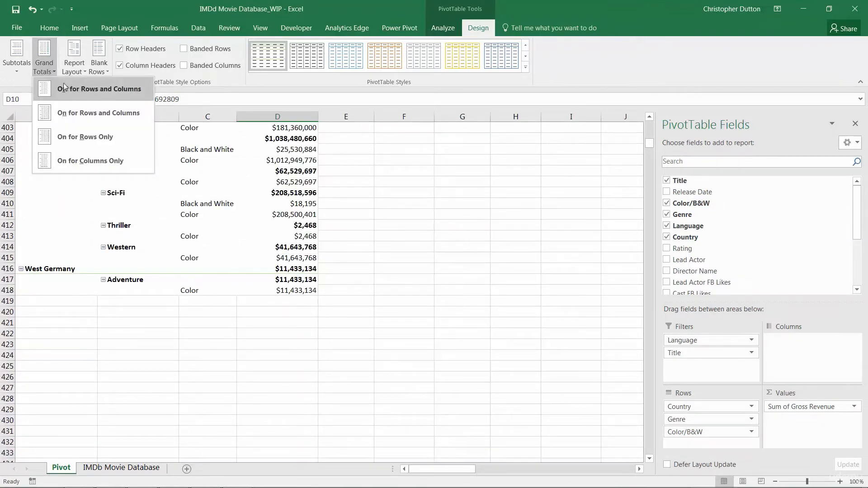
left_click(93, 116)
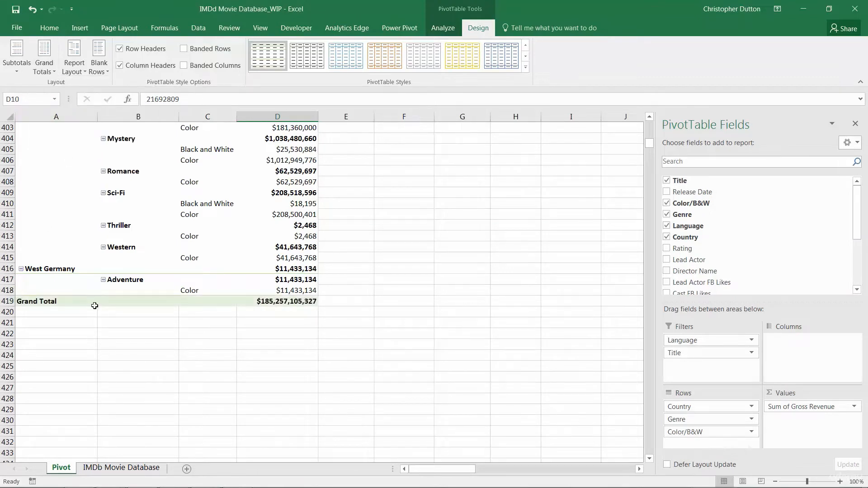
- Hide all subtotals in the PivotTable and check the country and genre rows at the start of the report
left_click(18, 68)
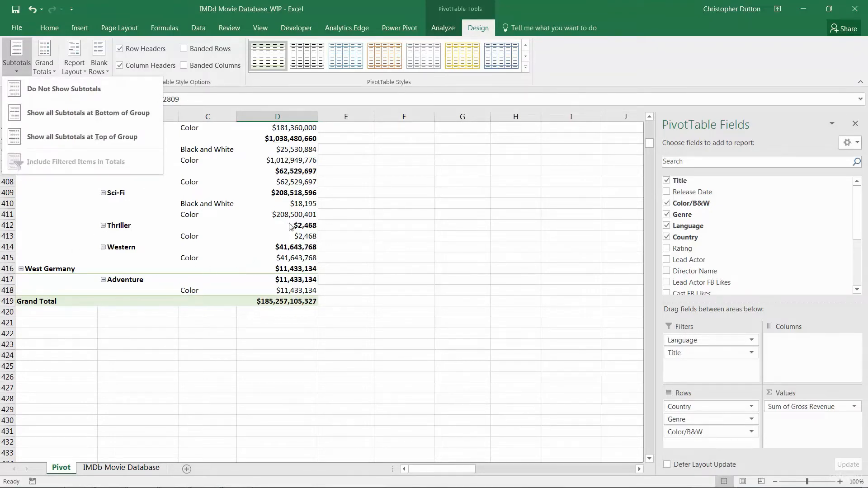
left_click(82, 90)
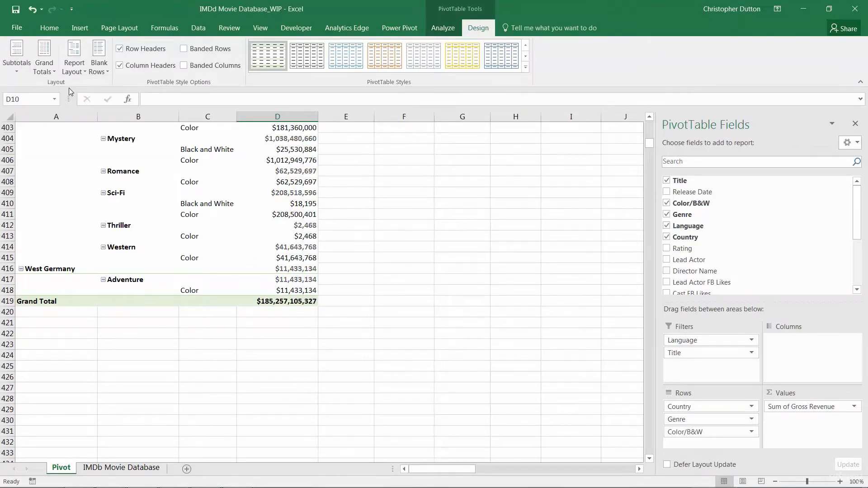
left_click_drag(648, 146, 649, 126)
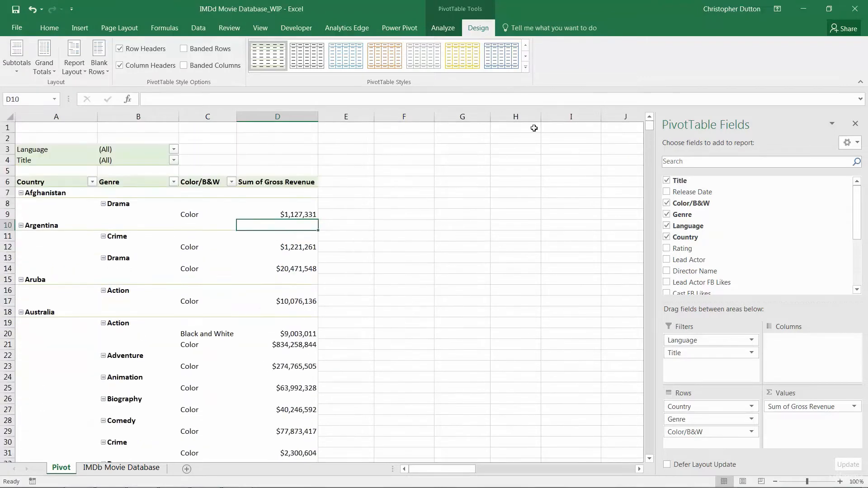
- Show all subtotals at the bottom of each group, and return them to the top of each group
left_click(17, 58)
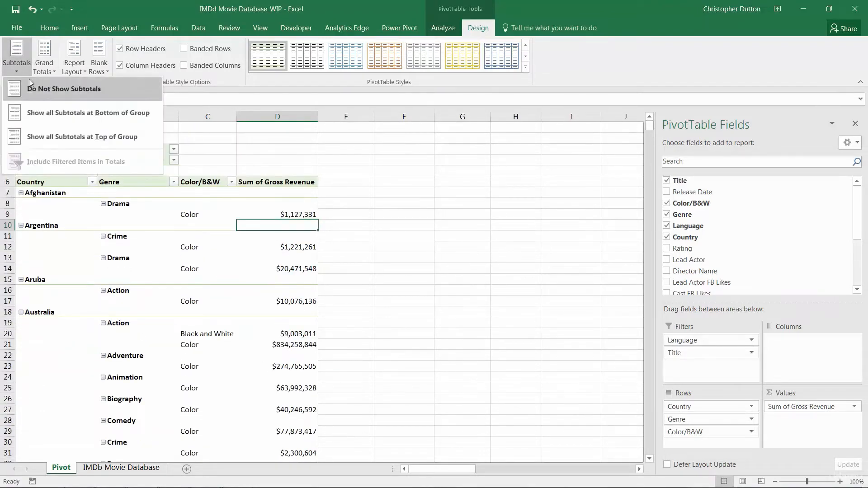
left_click(76, 113)
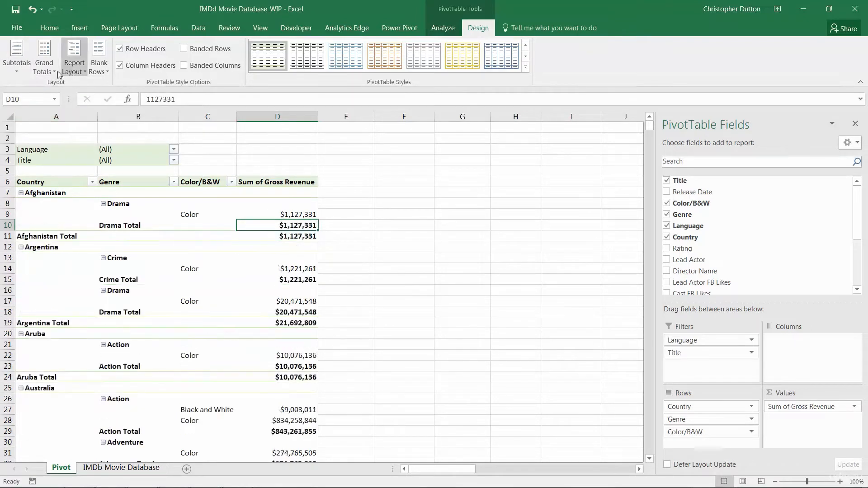
left_click(12, 72)
left_click(82, 138)
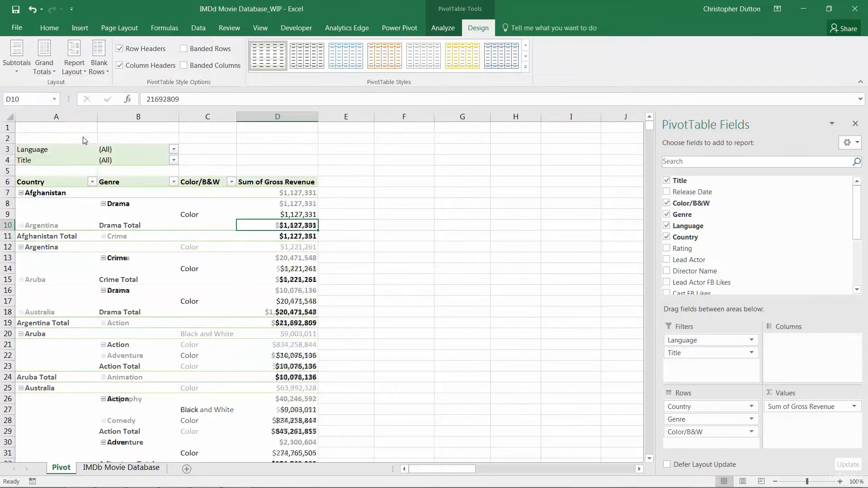
- Examine how Australia's revenue subtotal breaks down into the Action genre and its Black and White and Color rows
scroll(113, 199, "down", 4)
left_click(63, 182)
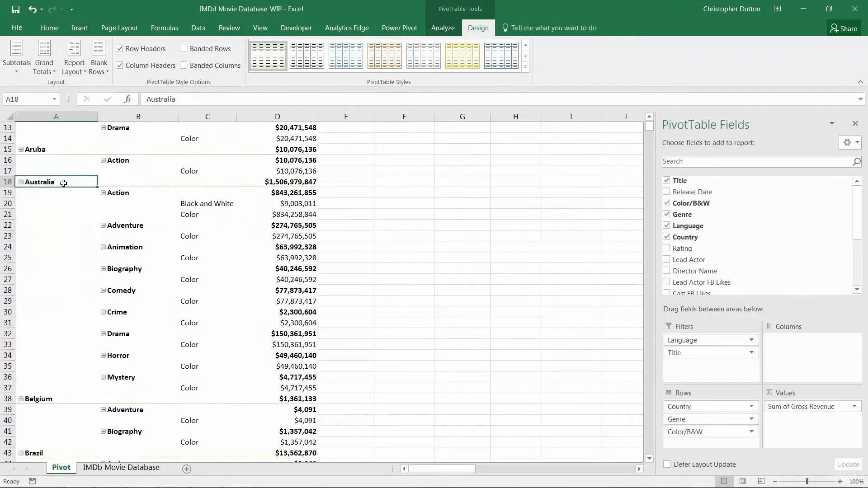
left_click_drag(63, 183, 298, 182)
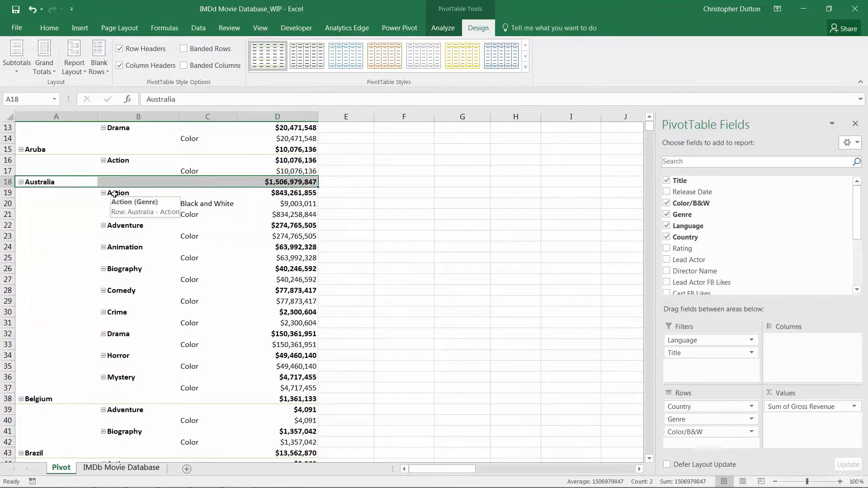
left_click_drag(114, 193, 290, 195)
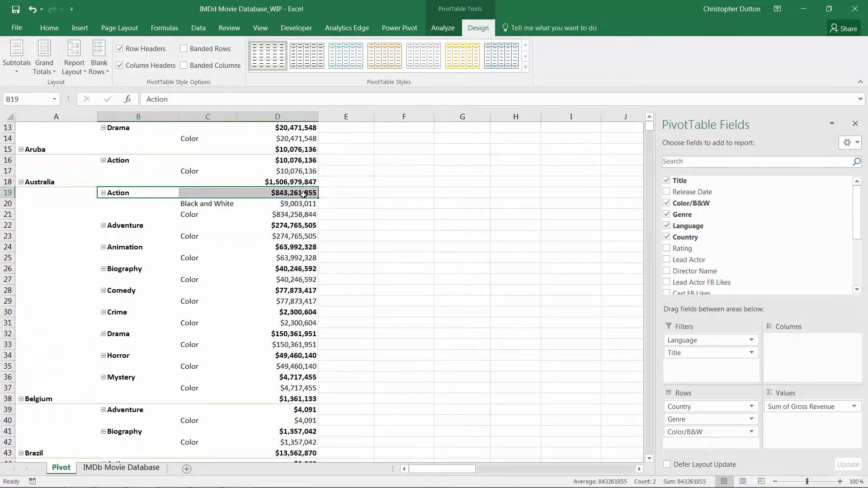
left_click_drag(225, 203, 289, 209)
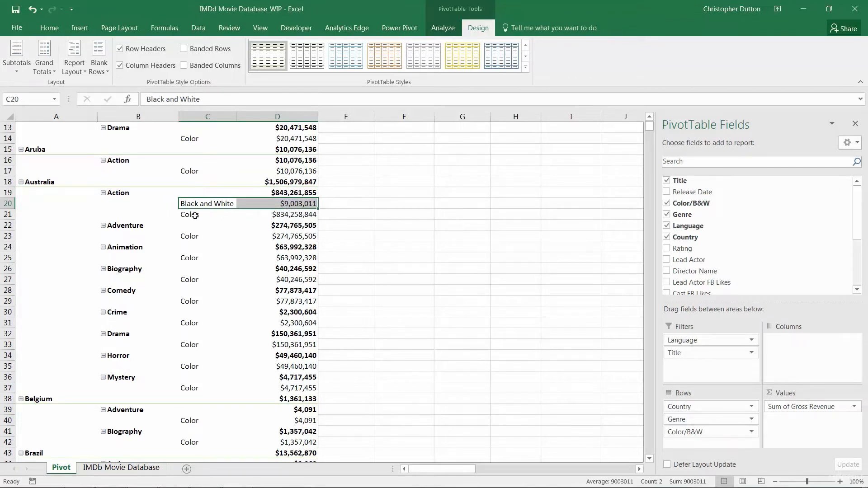
left_click_drag(190, 216, 296, 217)
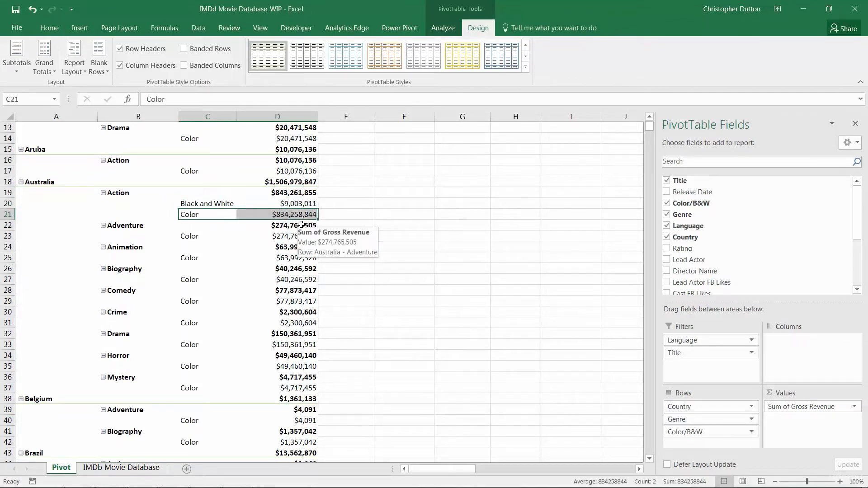
left_click(278, 190)
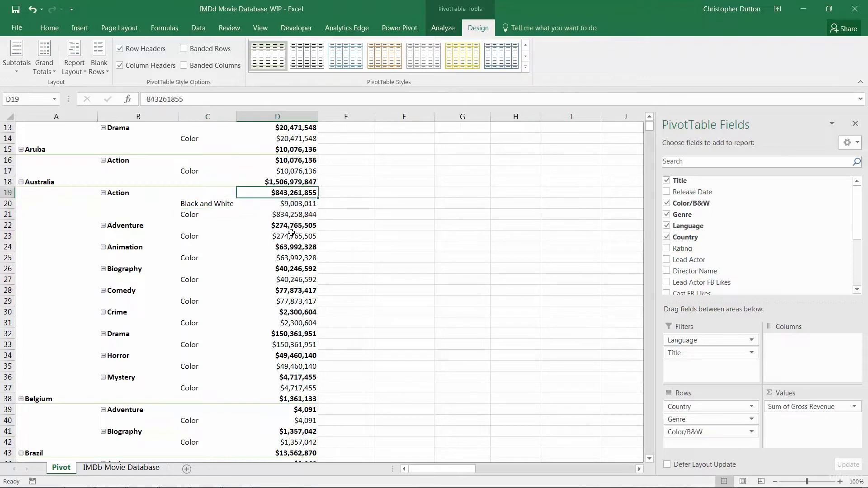
scroll(277, 194, "up", 4)
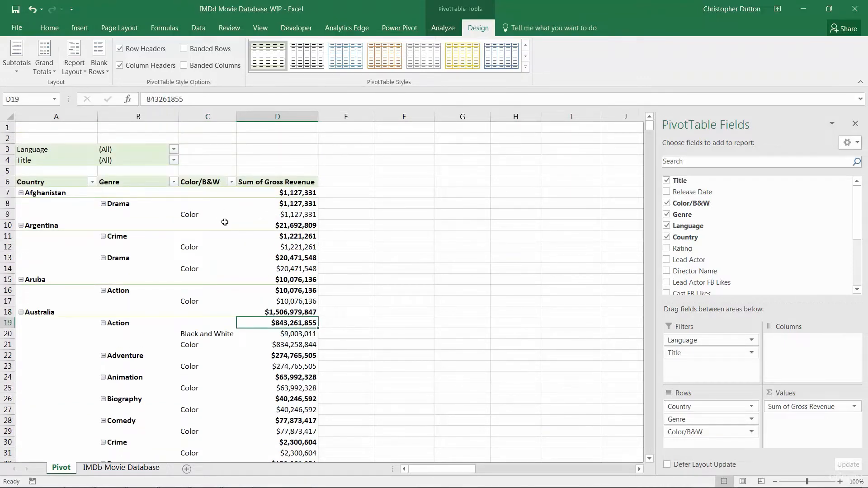
left_click(16, 61)
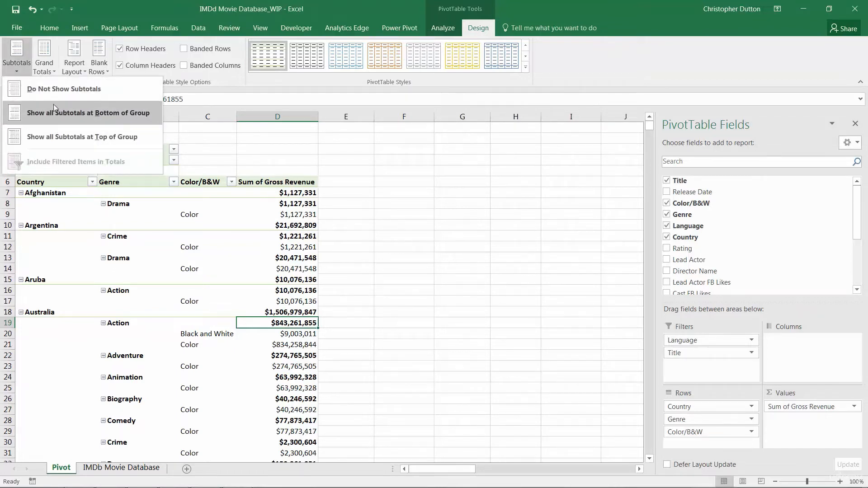
left_click(13, 67)
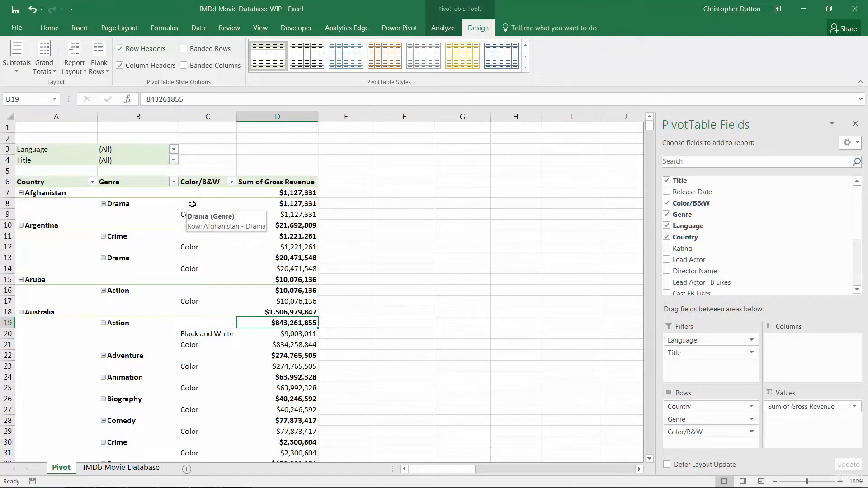
left_click(73, 66)
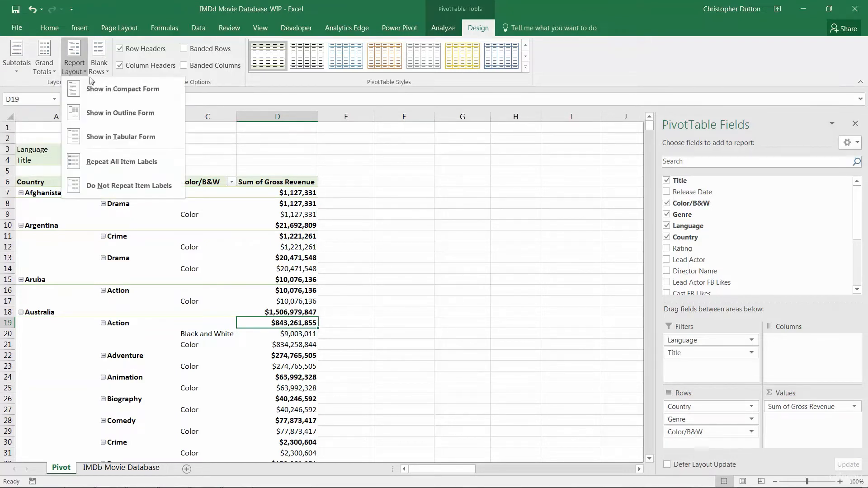
left_click(148, 137)
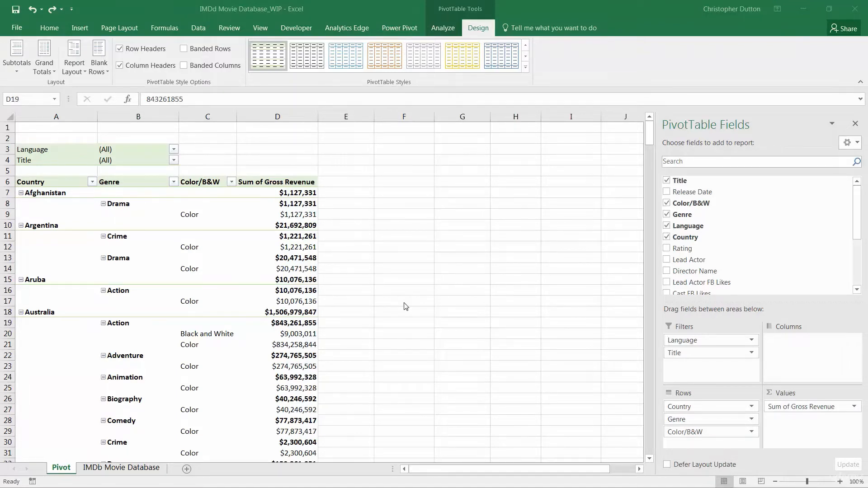
- Examine the source columns on the IMDb Movie Database sheet and return to the Pivot sheet
left_click(119, 472)
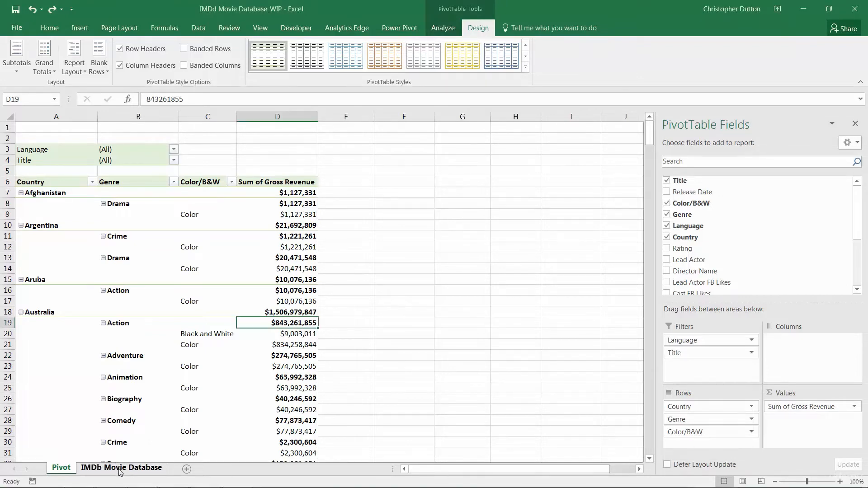
left_click(119, 472)
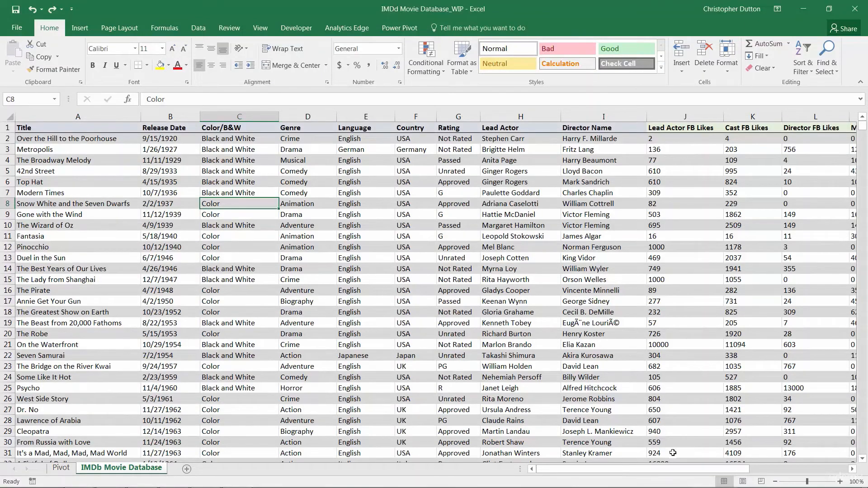
mouse_move(677, 469)
left_mouse_down()
mouse_move(712, 472)
mouse_move(643, 483)
mouse_move(705, 482)
mouse_move(674, 482)
left_mouse_up()
left_click(62, 471)
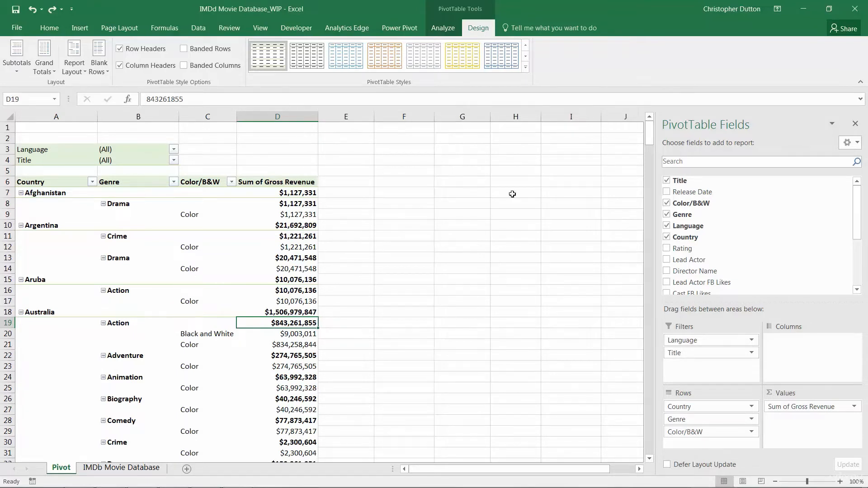
- Move the Color/B&W field from the PivotTable's rows to its filters
mouse_move(857, 212)
left_mouse_down()
mouse_move(858, 266)
mouse_move(860, 208)
left_mouse_up()
left_click_drag(682, 432, 690, 367)
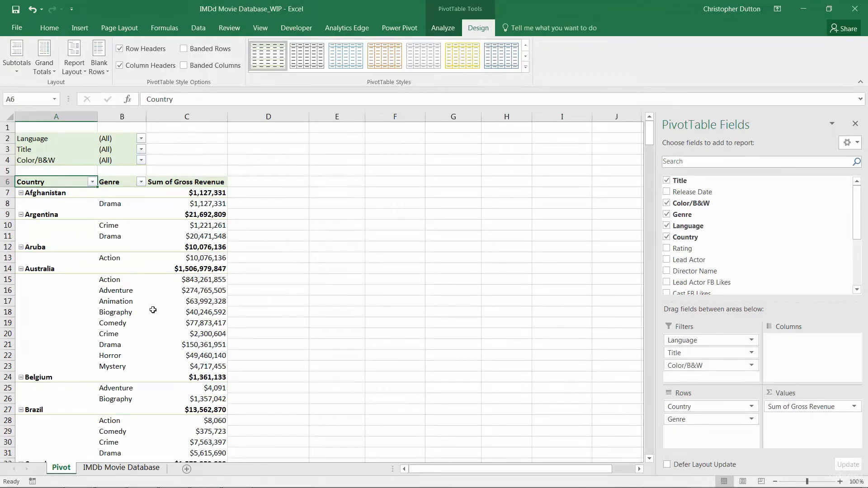
- Examine how the outline layout places each country's revenue subtotal above its genre rows, using Afghanistan as the example
mouse_move(153, 313)
left_click_drag(54, 181, 199, 399)
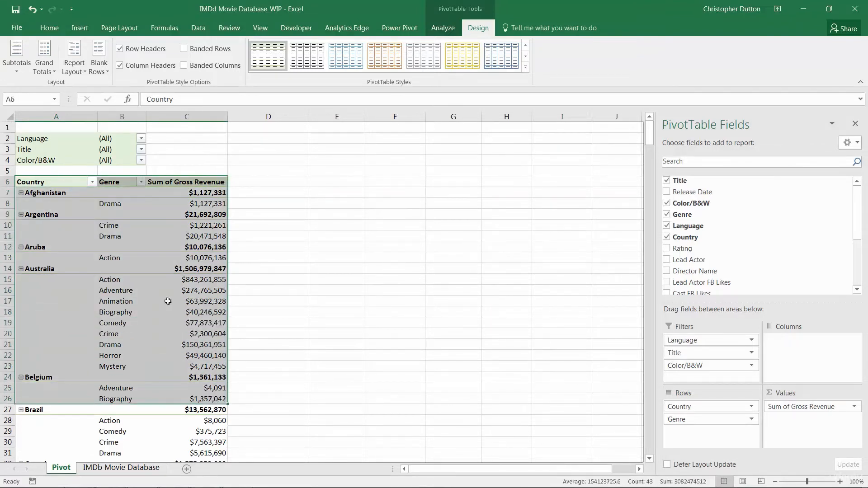
mouse_move(145, 225)
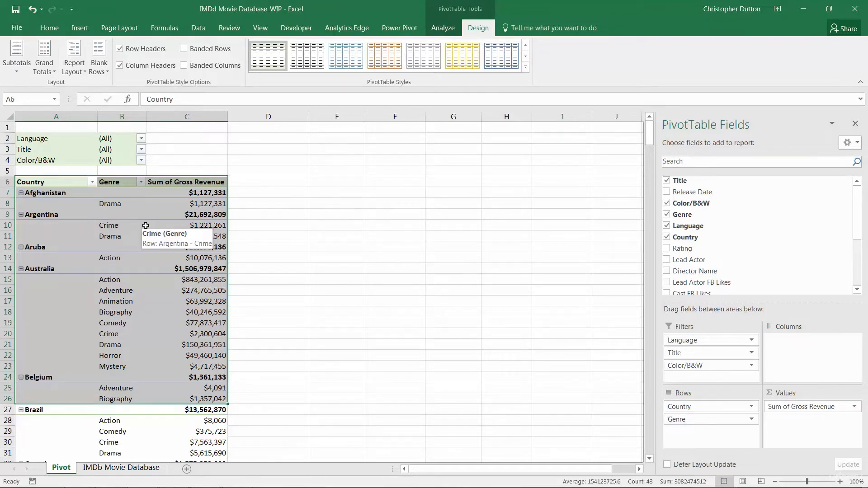
left_click(48, 203)
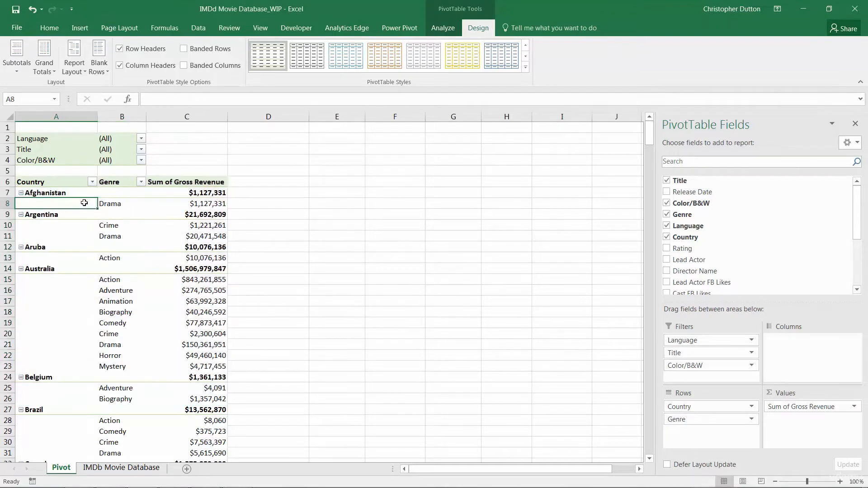
left_click(107, 191)
left_click(216, 193)
left_click(214, 202)
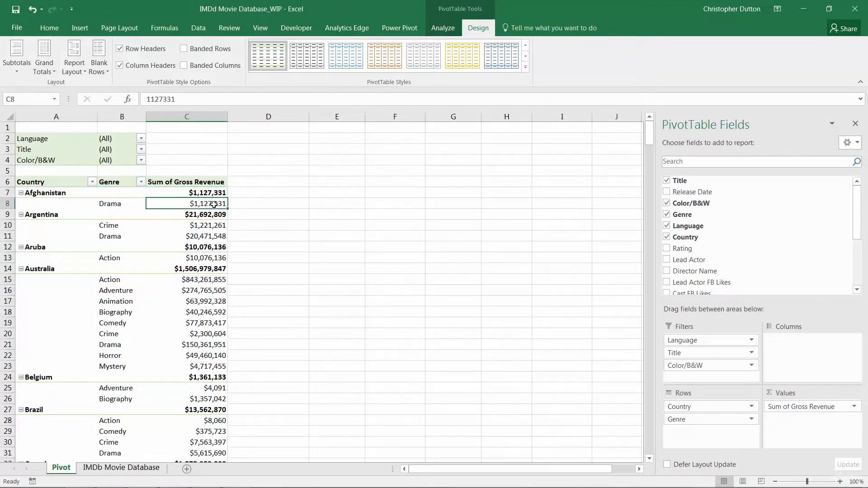
mouse_move(214, 252)
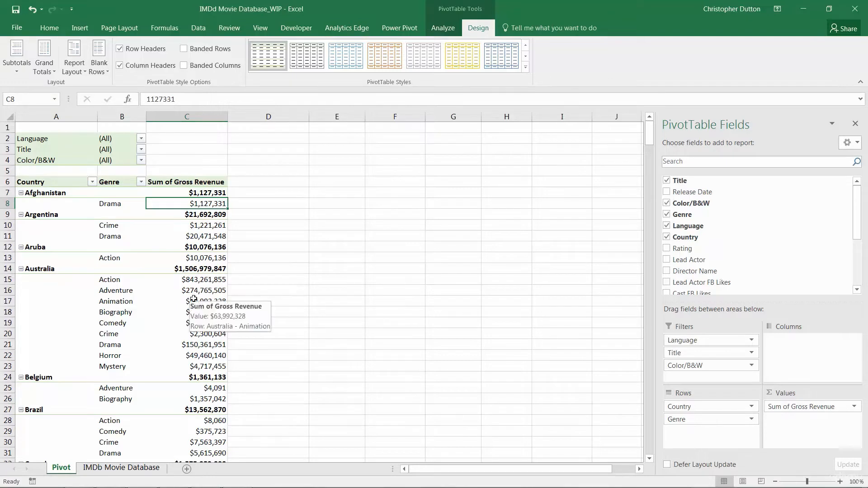
- Show the PivotTable in tabular form and repeat all item labels
left_click(76, 72)
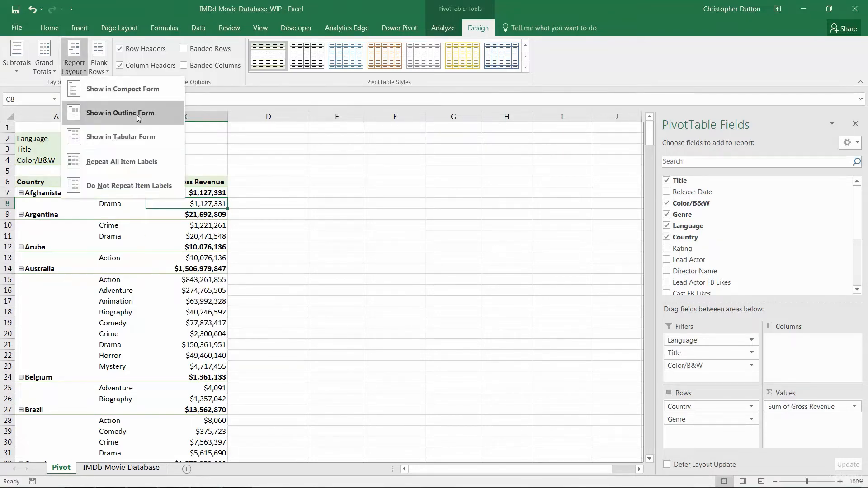
left_click(141, 137)
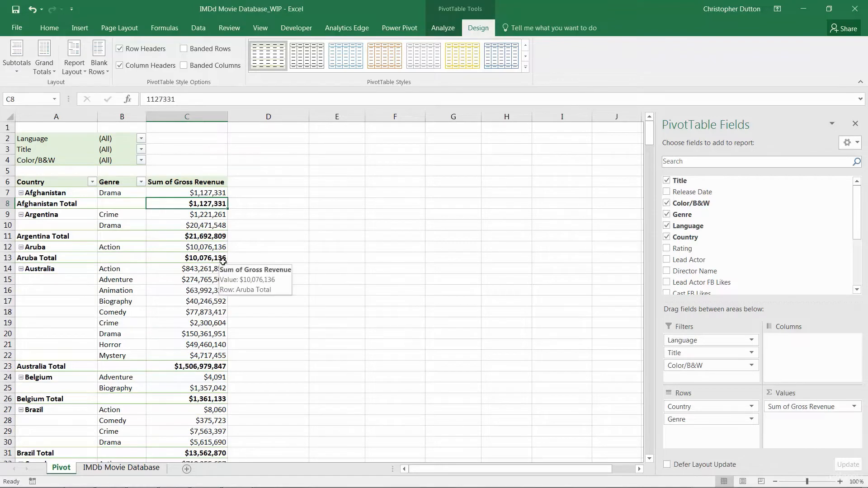
left_click(80, 75)
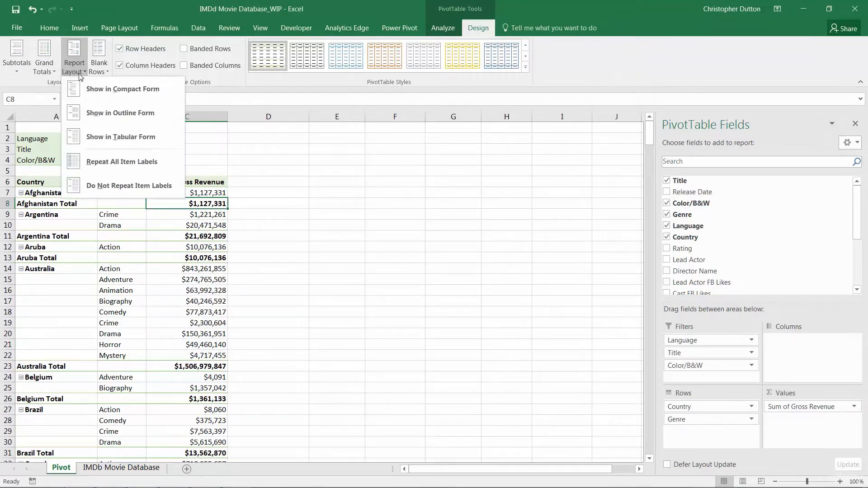
left_click(137, 161)
- Turn off grand totals for rows and columns and hide all subtotals in the PivotTable
left_click(45, 73)
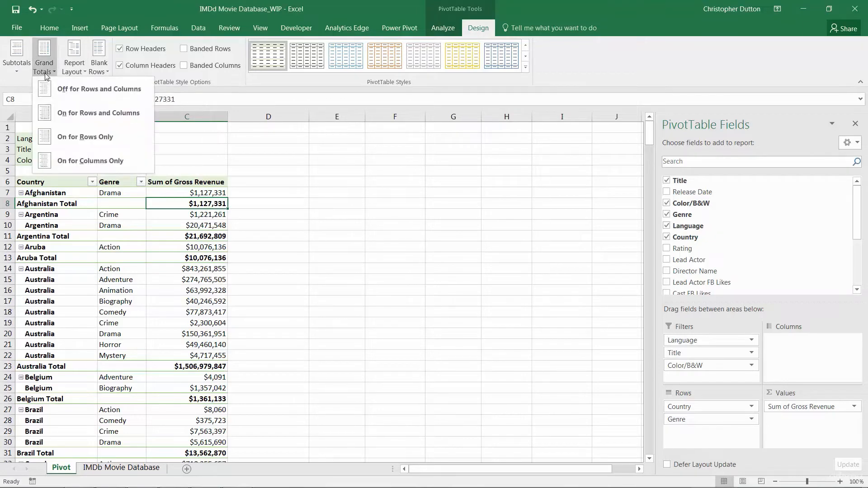
left_click(84, 90)
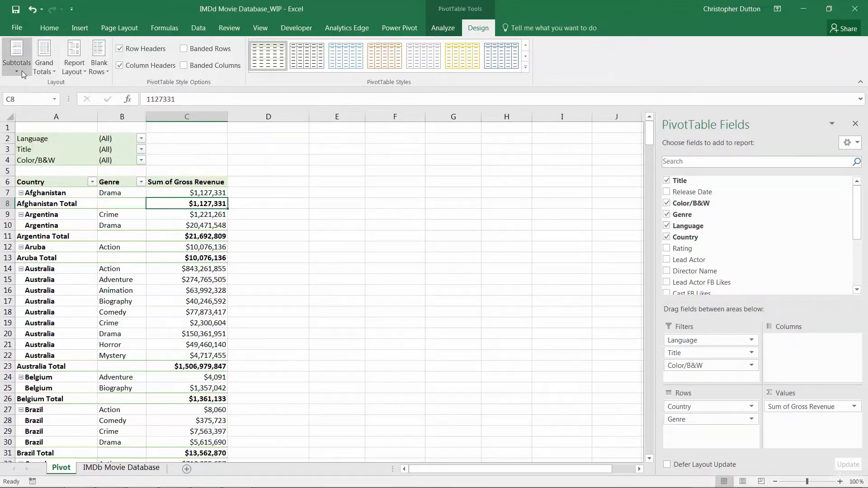
left_click(22, 72)
left_click(71, 91)
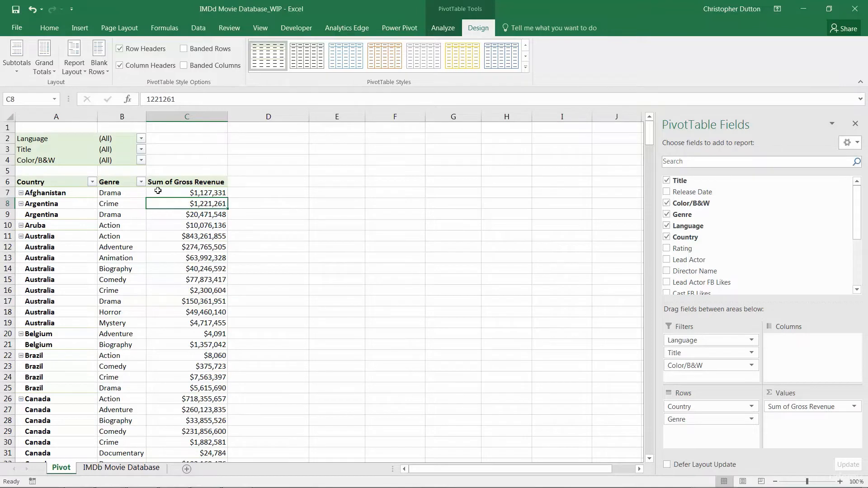
- Examine the flattened table of country, genre and revenue from its header row down to the last record
left_click(35, 190)
left_click(135, 193)
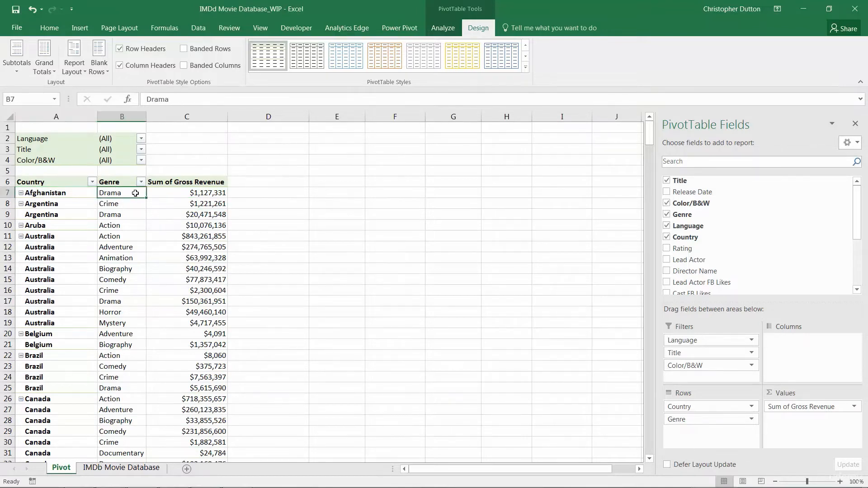
left_click(192, 193)
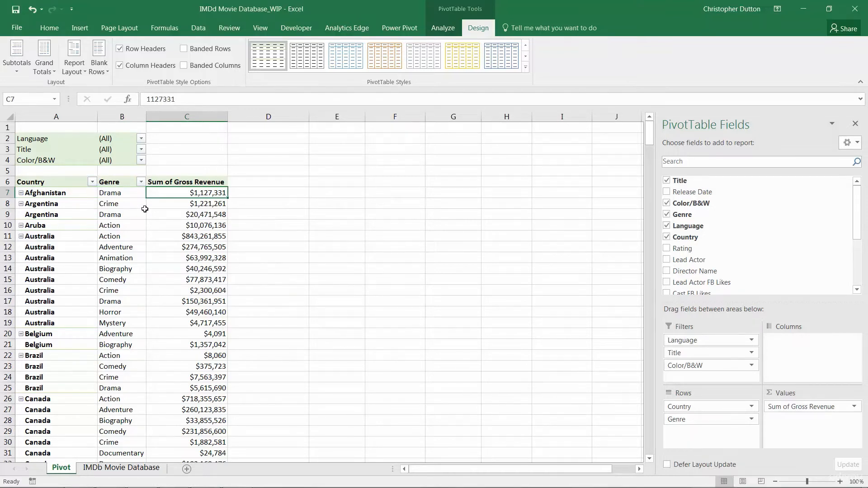
left_click(47, 181)
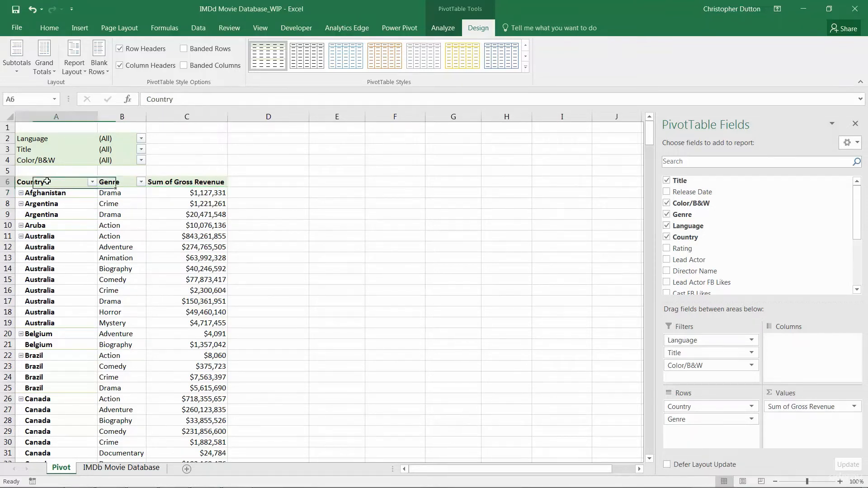
left_click_drag(47, 181, 205, 279)
key("ctrl+shift+Down")
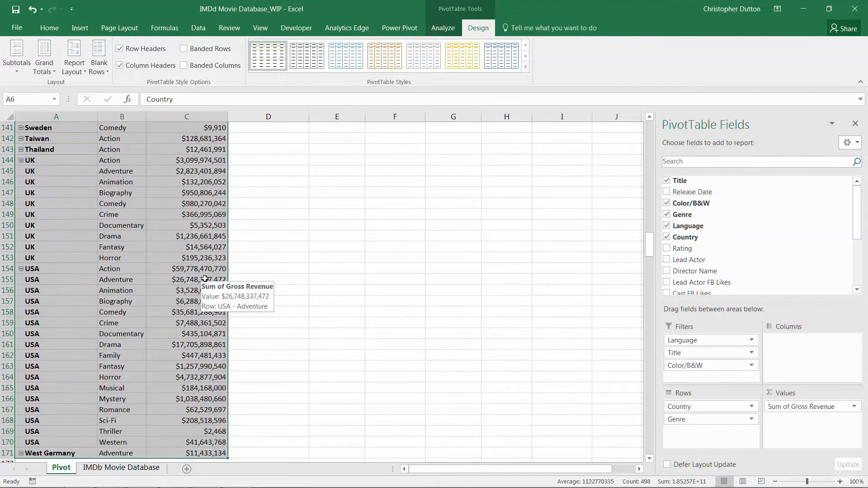
scroll(205, 279, "down", 2)
left_click_drag(649, 251, 651, 131)
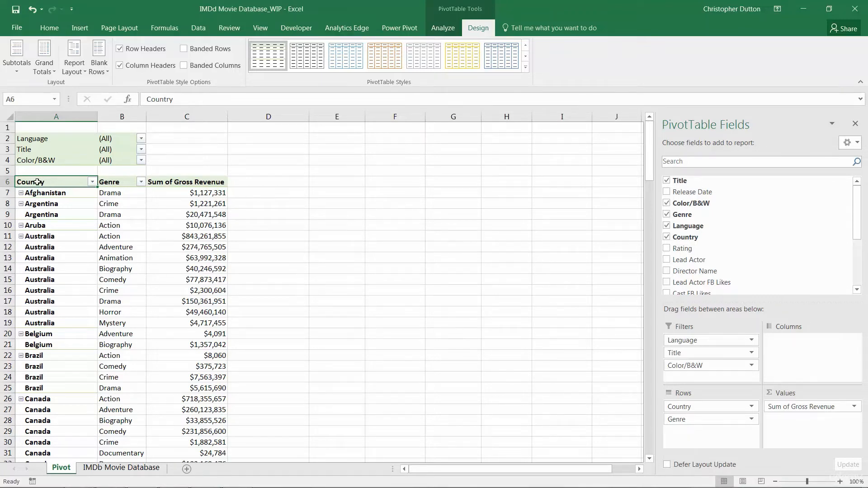
left_click(118, 182)
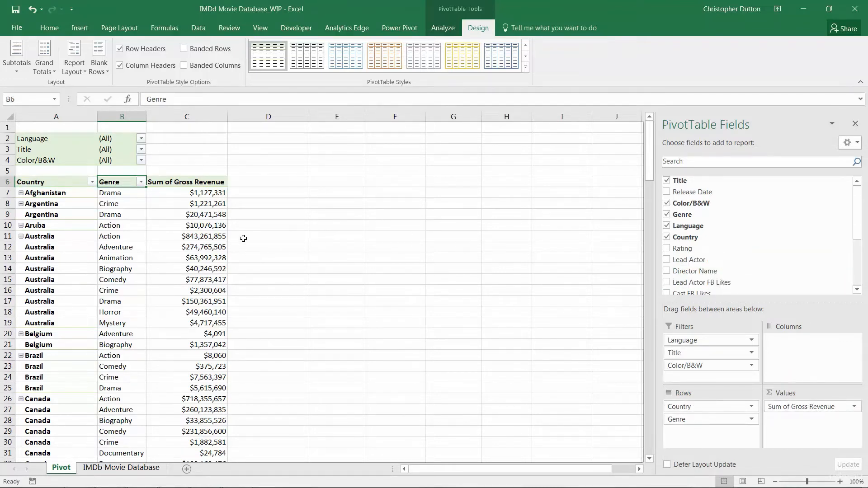
- Rename the Sum of Gross Revenue column header to Total Revenue
left_click(205, 181)
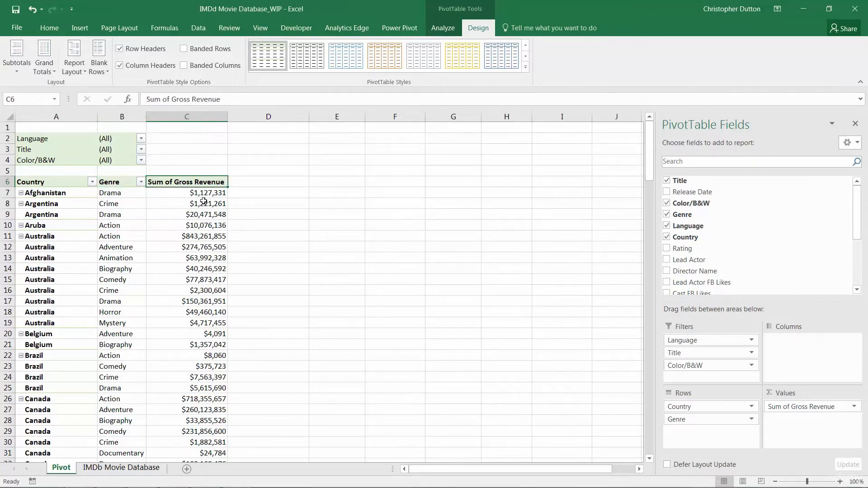
mouse_move(203, 201)
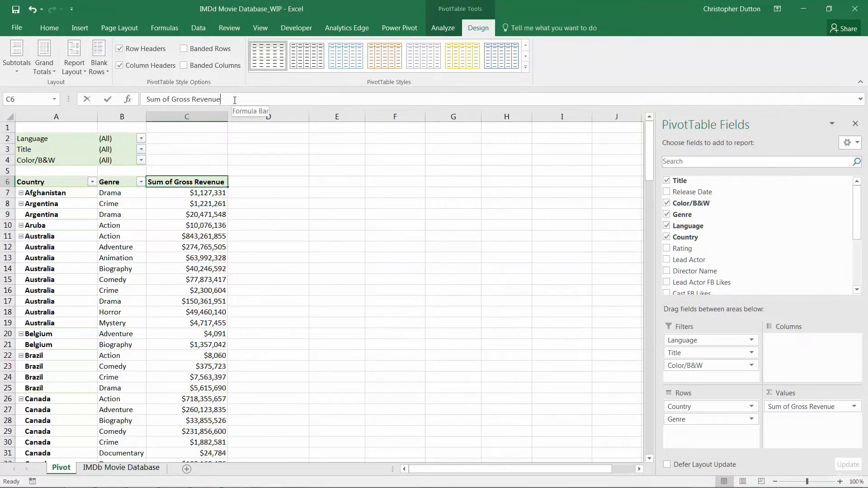
left_click_drag(234, 100, 140, 100)
type("Tot")
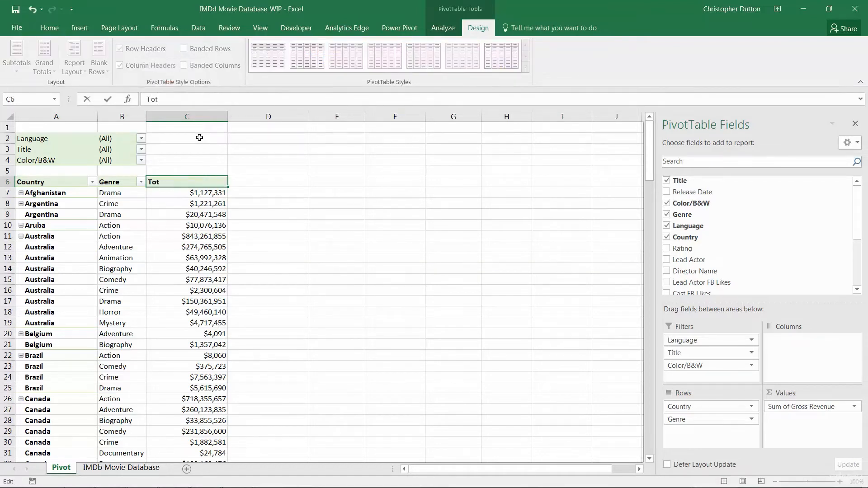
type("al Revenue")
key("Return")
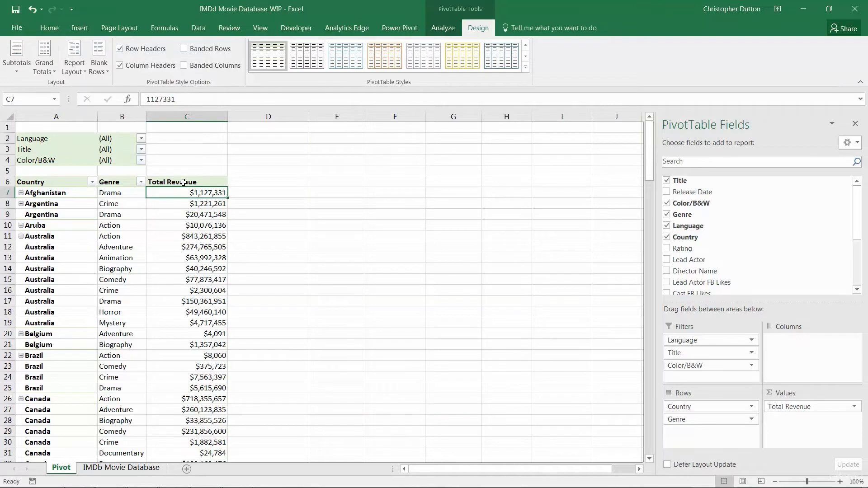
- Rename the PivotTable's revenue column header to Gross Revenue, with a trailing space after the name
left_click(183, 182)
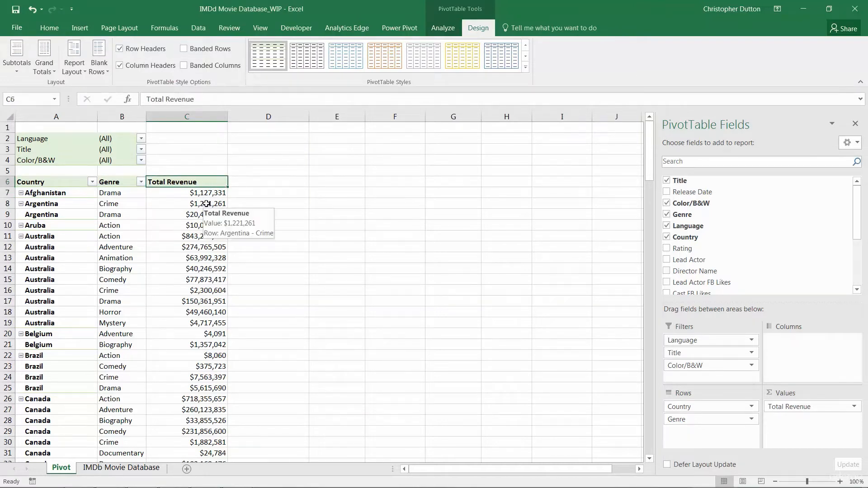
scroll(206, 203, "down", 1)
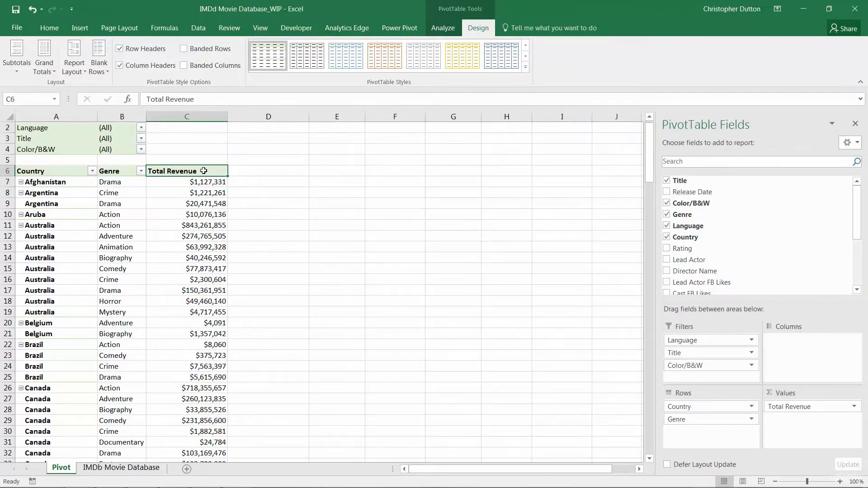
left_click_drag(206, 100, 115, 104)
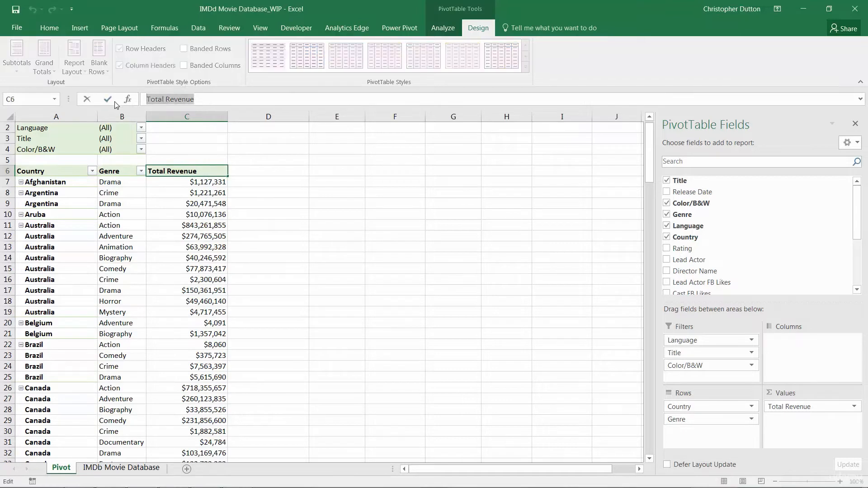
type("Gross Revenu")
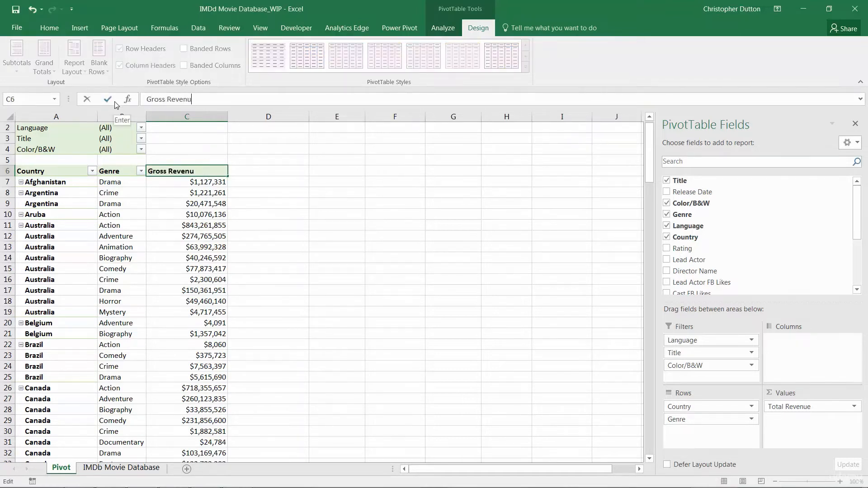
type("e")
left_click(115, 103)
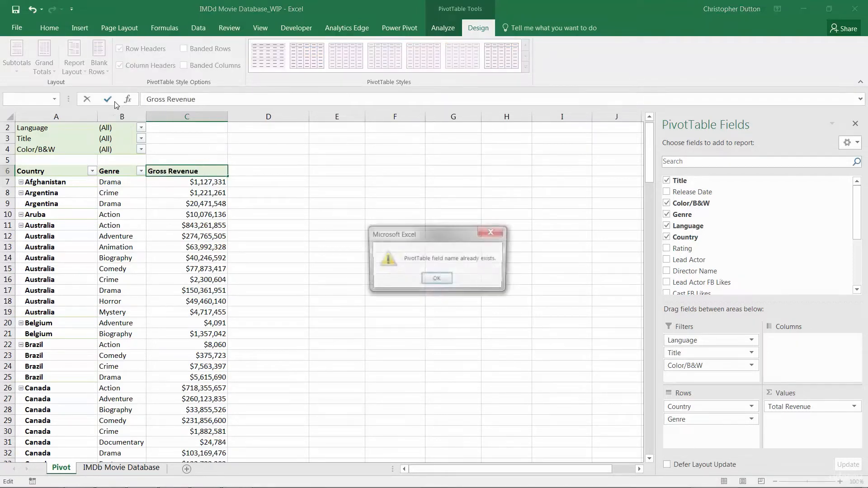
left_click_drag(406, 234, 290, 152)
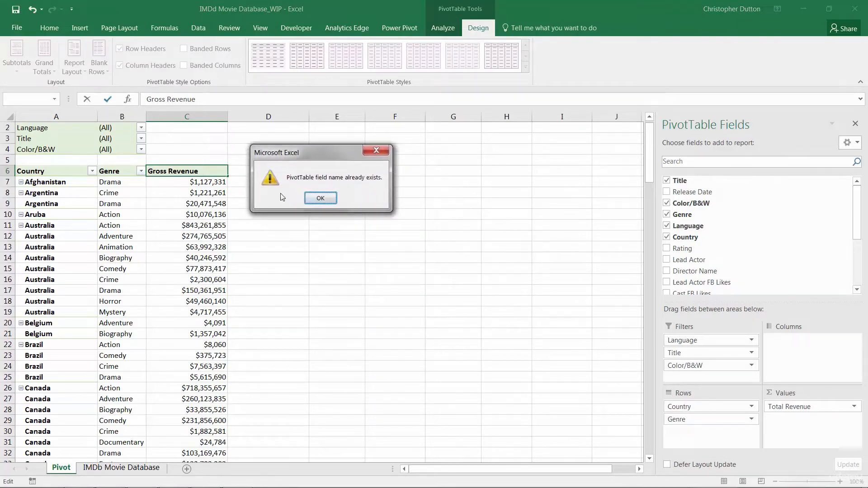
left_click(329, 198)
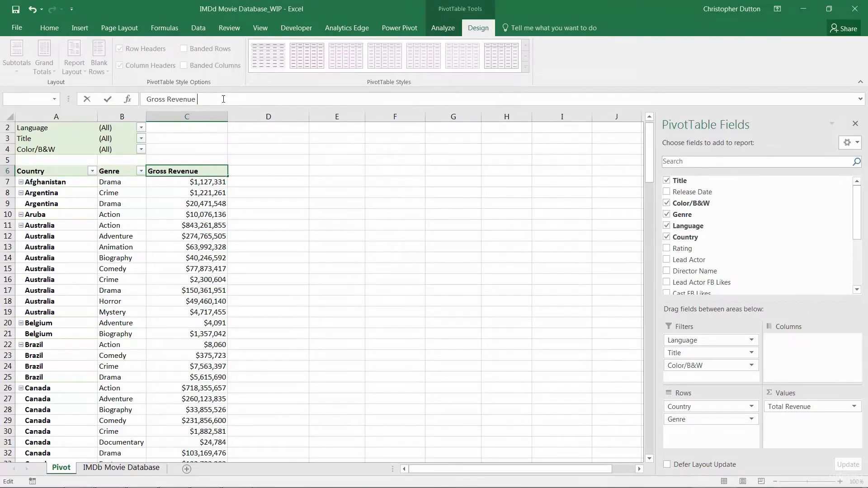
key("Return")
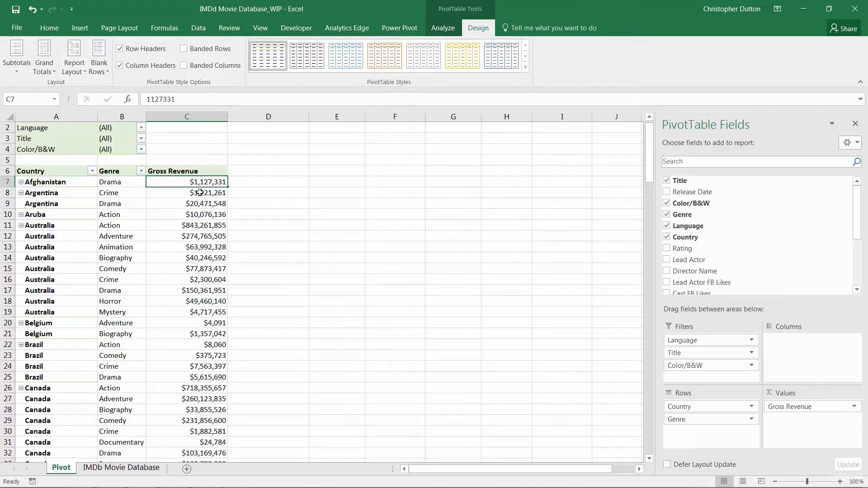
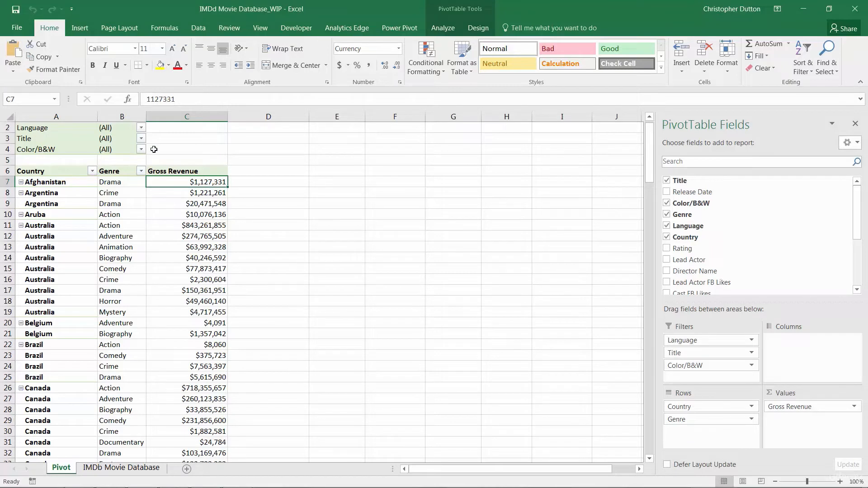
- Select all Gross Revenue values in the PivotTable, cells C7 to C171
mouse_move(184, 206)
left_click_drag(209, 182, 173, 443)
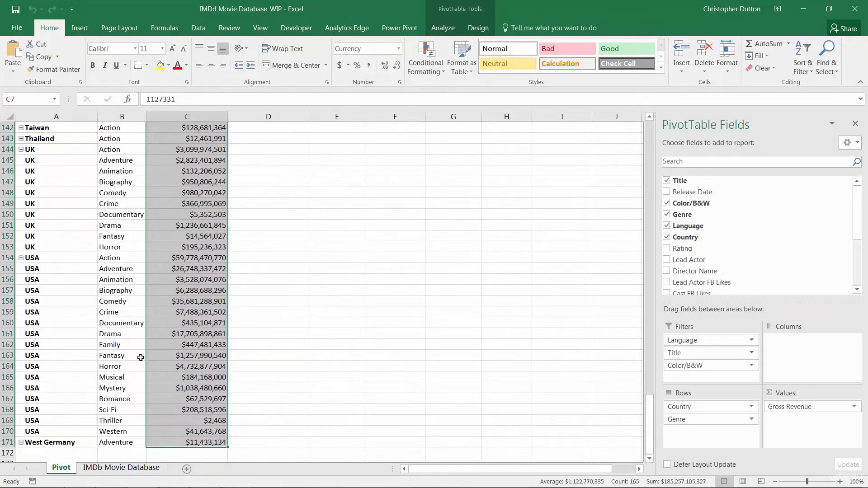
scroll(200, 407, "up", 20)
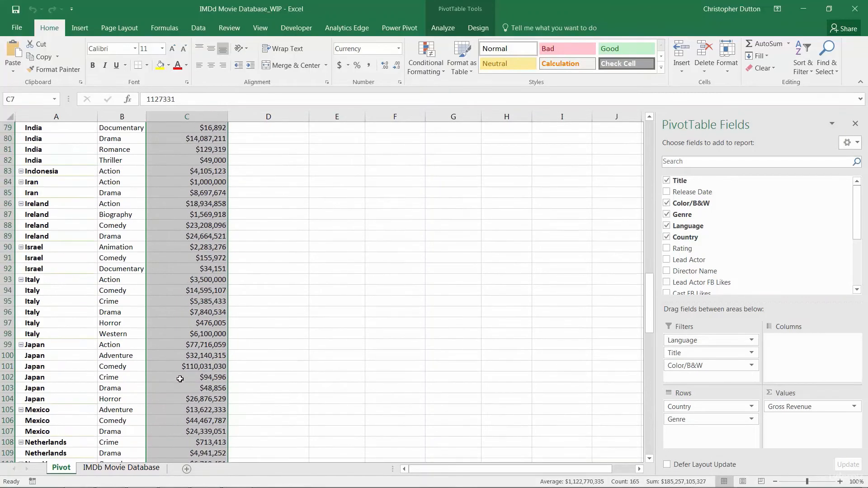
scroll(180, 379, "up", 20)
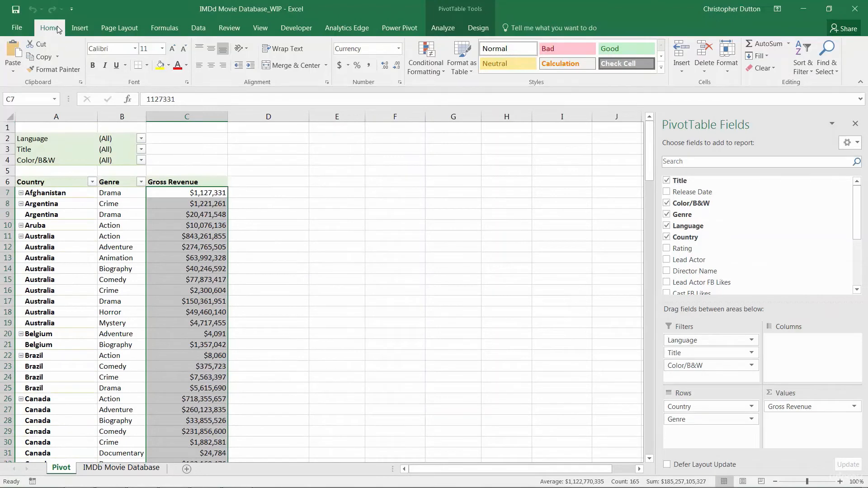
- Highlight Gross Revenue values greater than 100000000 with Green Fill with Dark Green Text
left_click(431, 72)
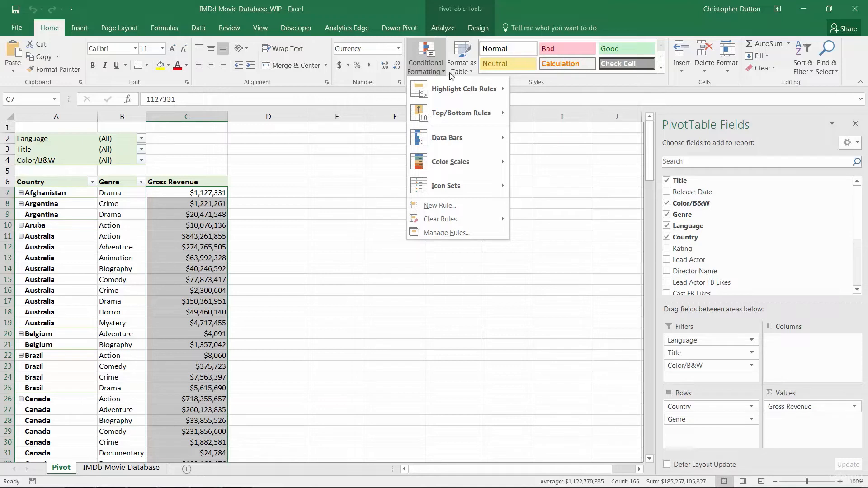
mouse_move(452, 92)
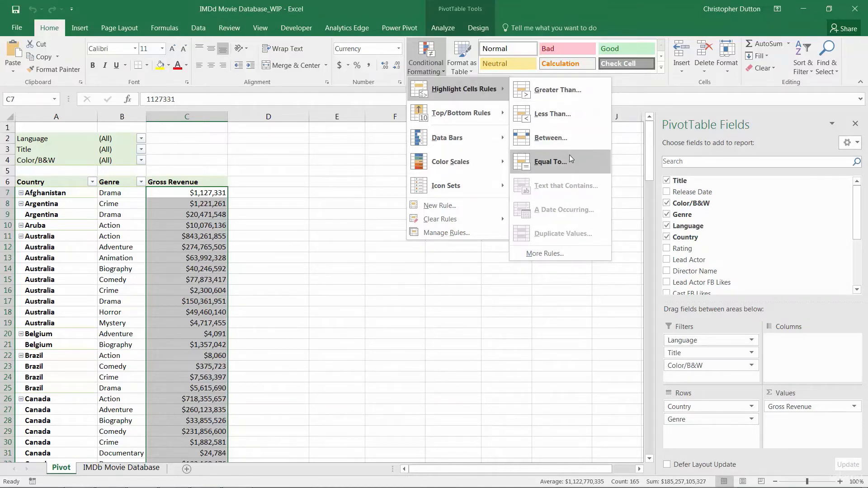
left_click(556, 90)
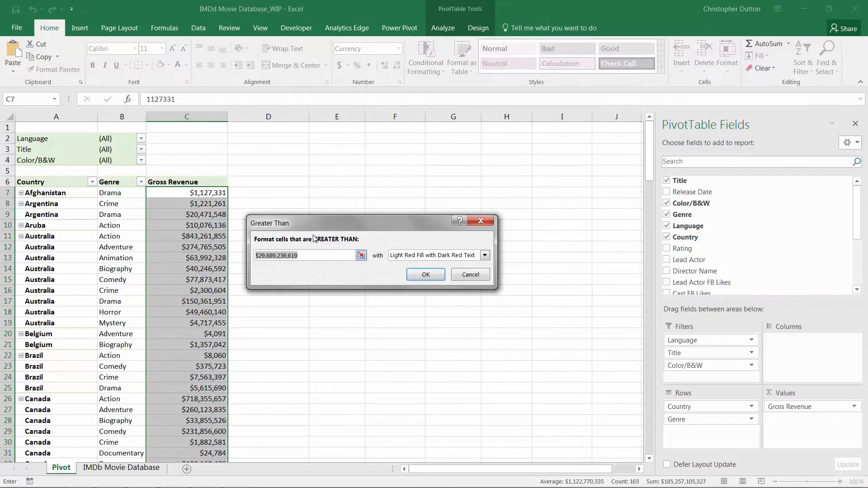
type("1000")
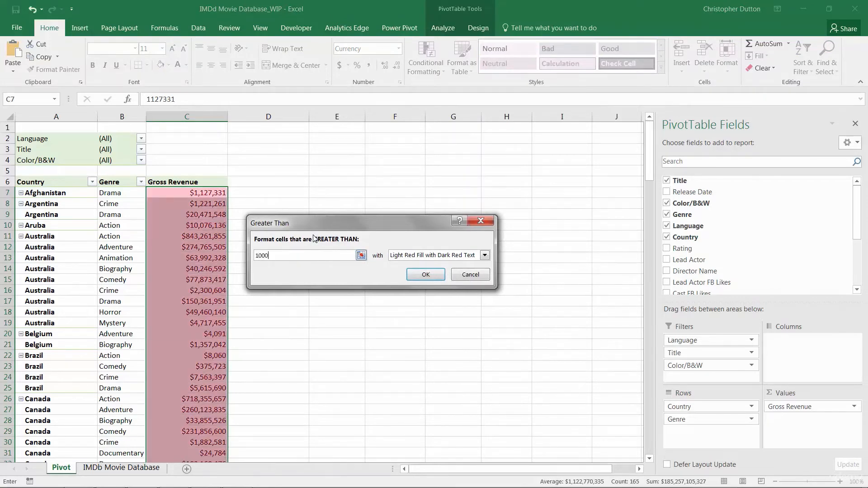
type("00000")
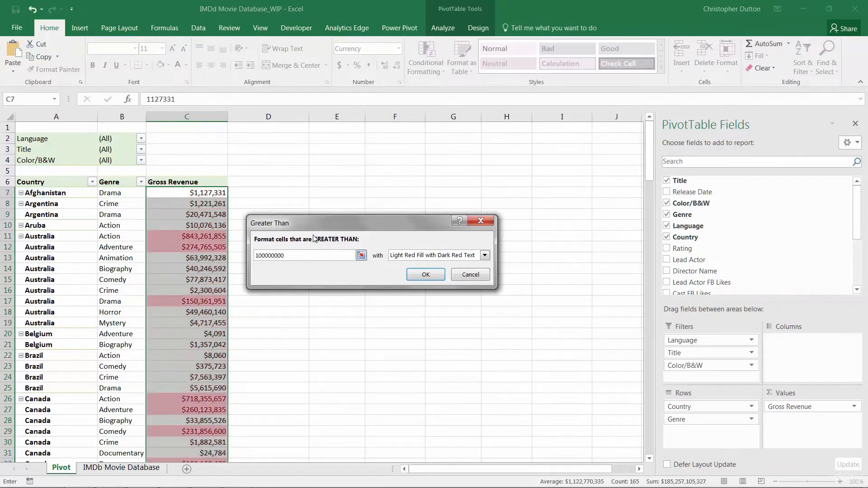
left_click(484, 255)
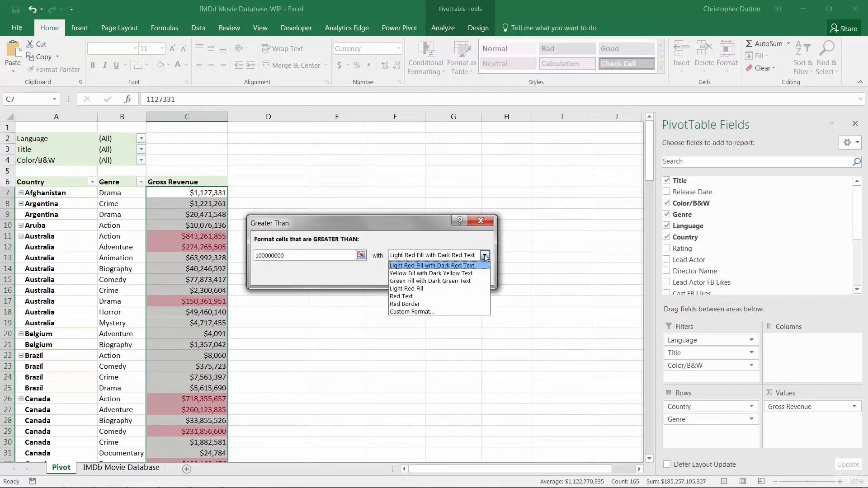
left_click(408, 282)
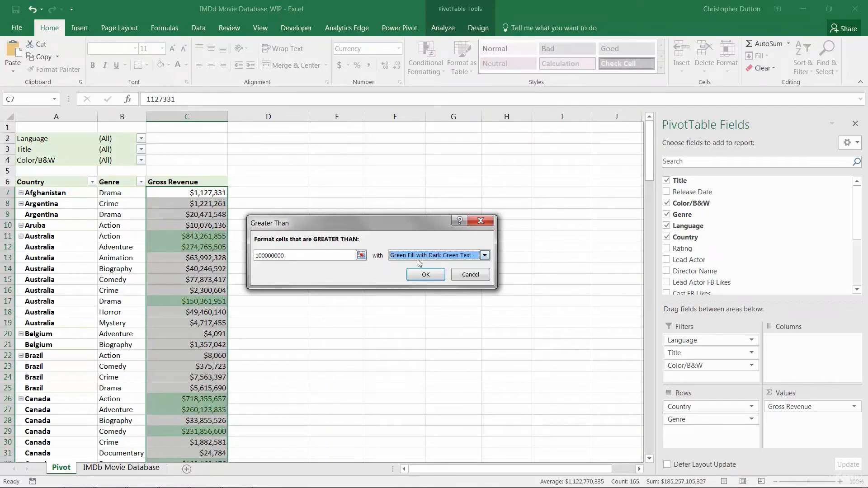
left_click(425, 275)
- Undo the green highlighting of the revenue values and redo it
left_click(202, 266)
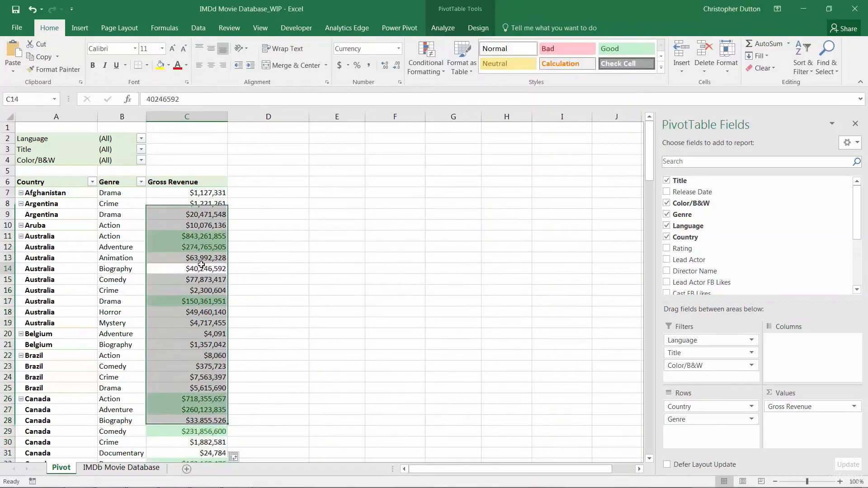
mouse_move(650, 144)
left_mouse_down()
mouse_move(612, 336)
mouse_move(612, 432)
mouse_move(615, 150)
mouse_move(659, 142)
left_mouse_up()
key("ctrl+z")
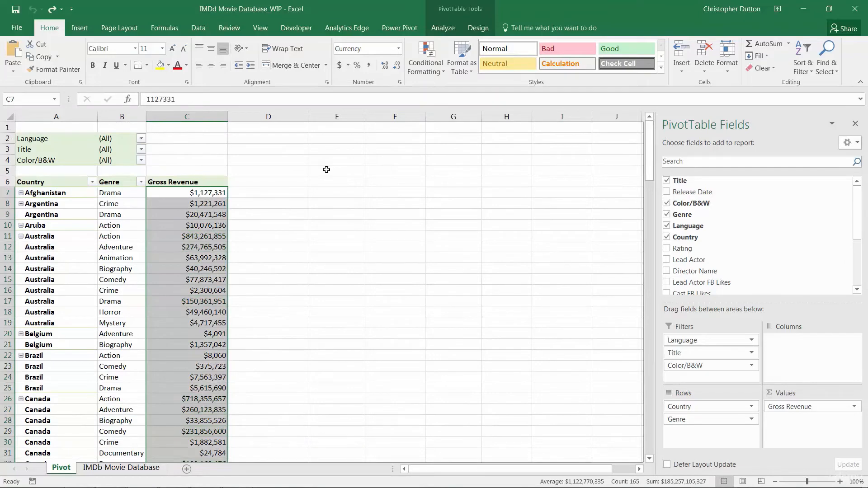
key("ctrl+y")
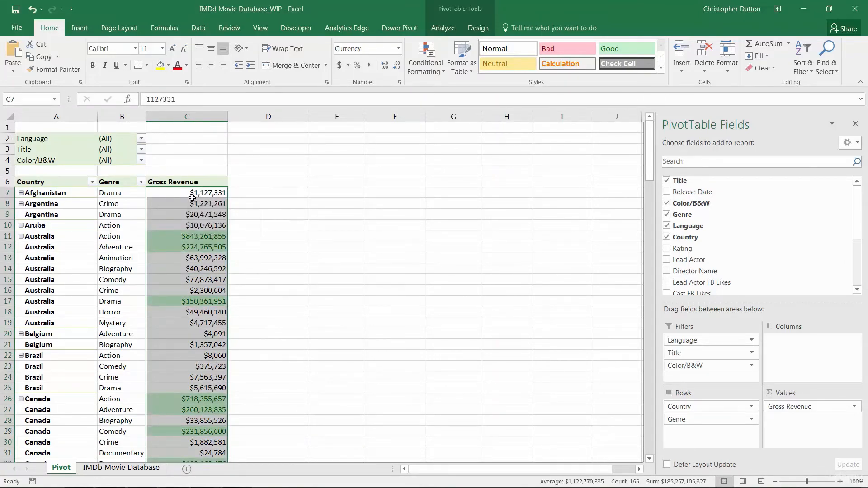
- Review the greater-than-100000000 rule and its editing options in the Conditional Formatting Rules Manager, leaving its settings as they are
left_click(431, 71)
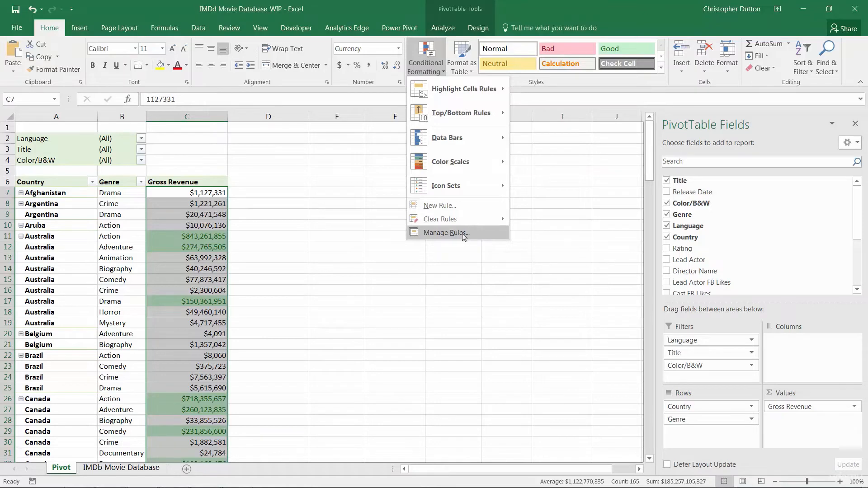
left_click(443, 233)
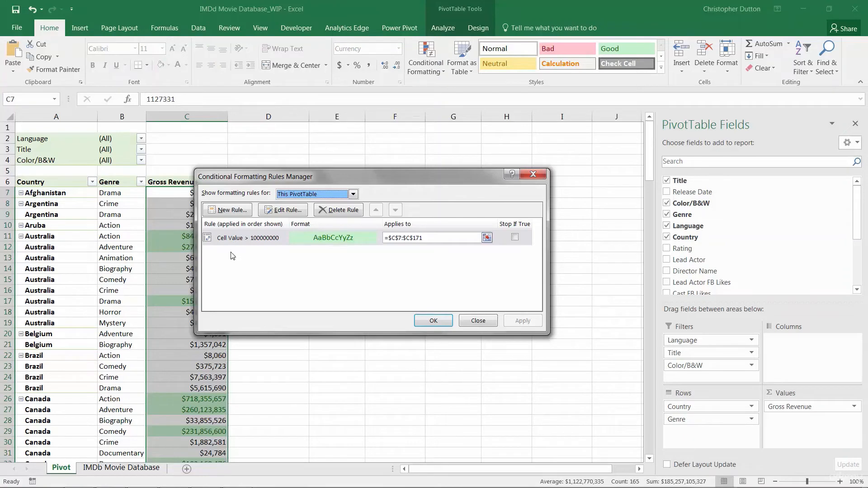
left_click(254, 239)
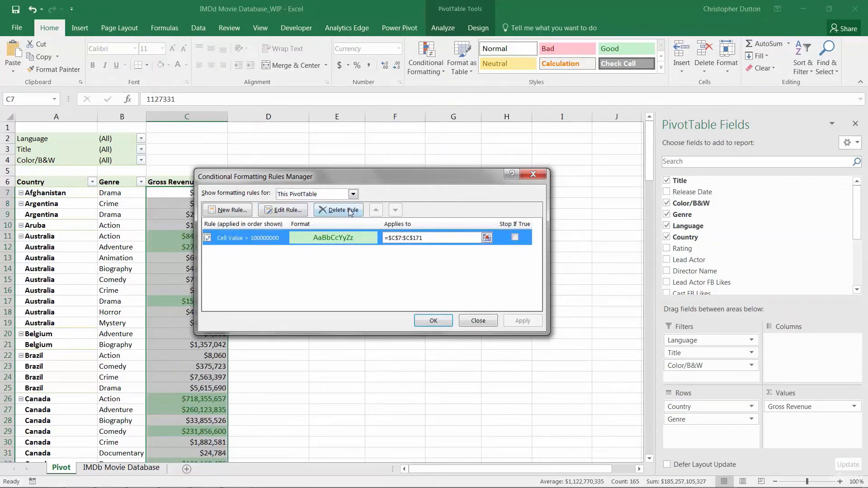
left_click(284, 211)
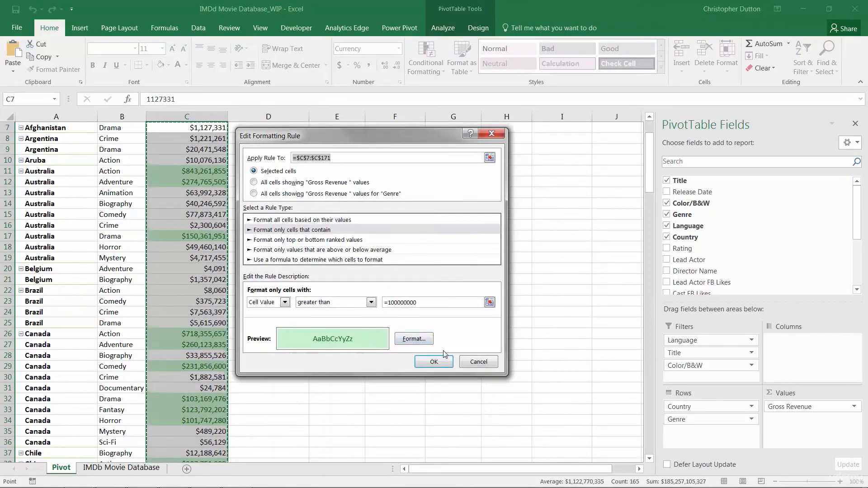
left_click(469, 362)
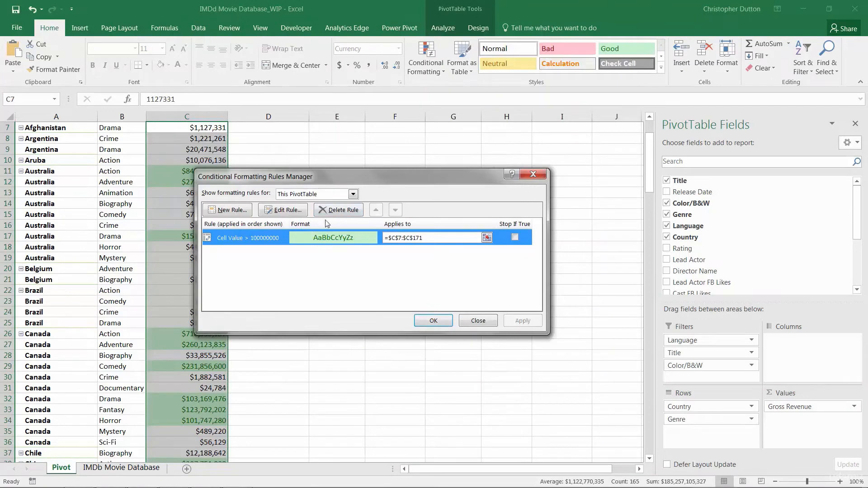
- Delete the greater-than-100000000 formatting rule, apply the deletion and close the rules manager
left_click(334, 211)
left_click(524, 322)
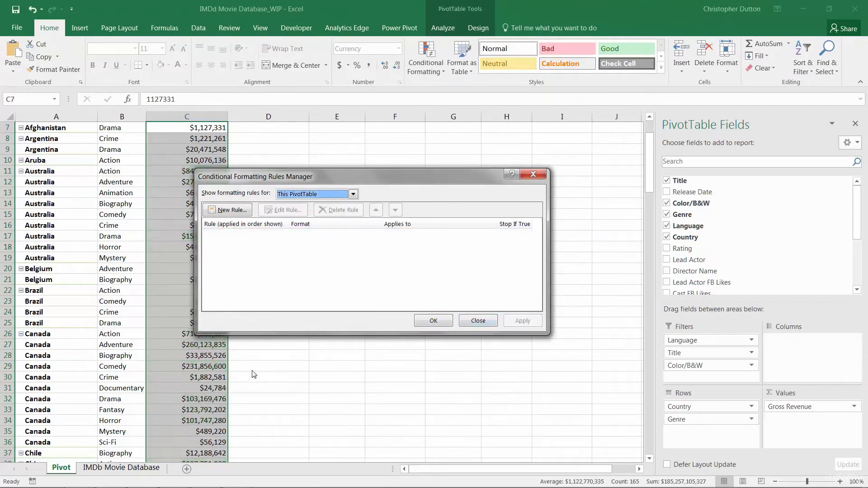
left_click(494, 323)
scroll(407, 204, "up", 2)
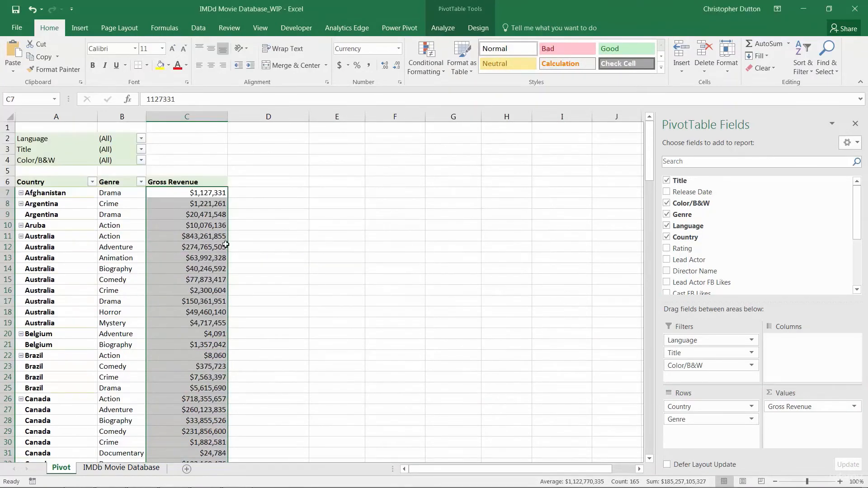
- Highlight the top 5 Gross Revenue values with Light Red Fill with Dark Red Text
left_click(425, 67)
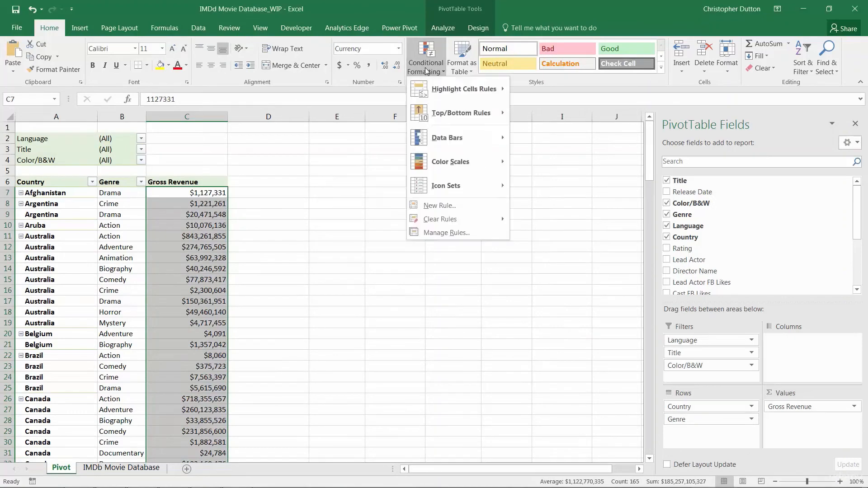
mouse_move(464, 112)
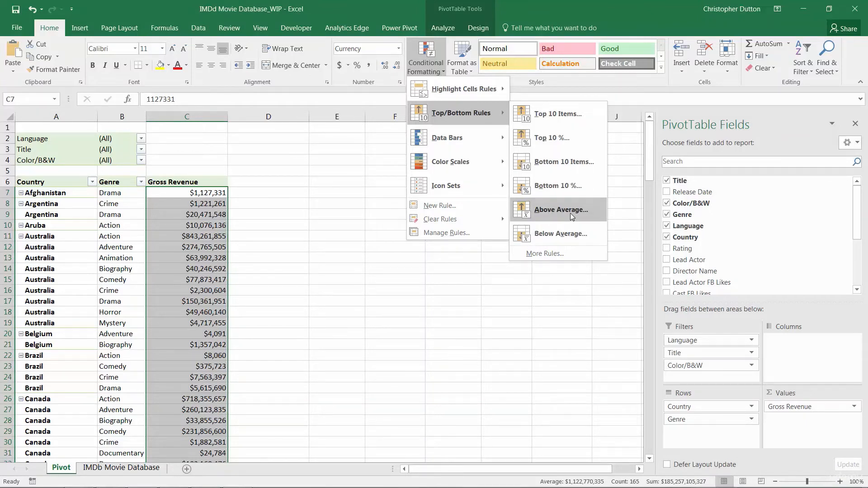
left_click(557, 114)
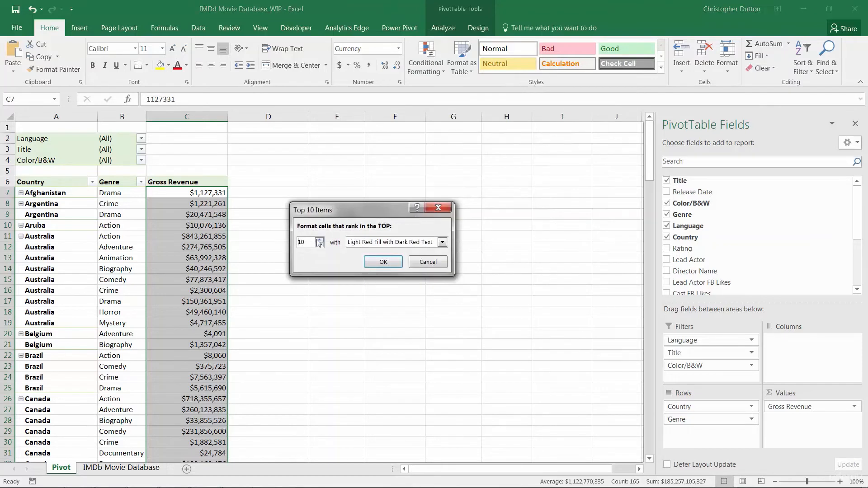
left_click(320, 246)
left_click(320, 245)
left_click(381, 262)
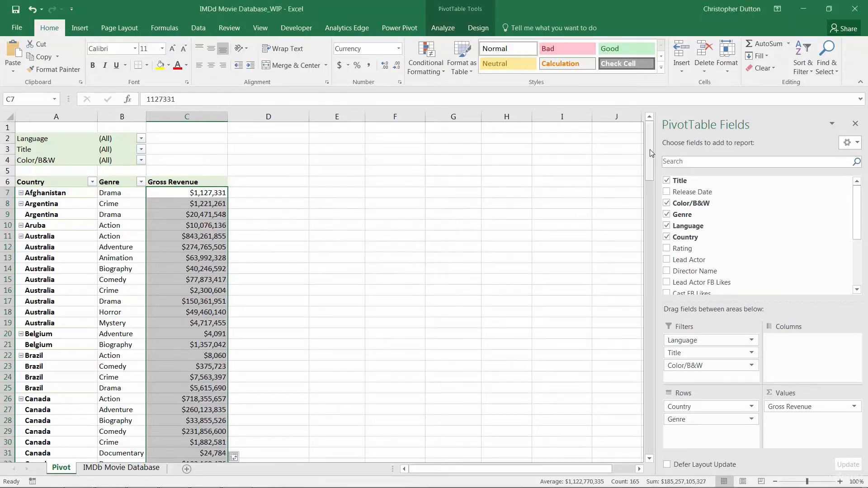
- Check the highlighted USA revenue cells and undo the top-items formatting
left_click_drag(651, 153, 624, 434)
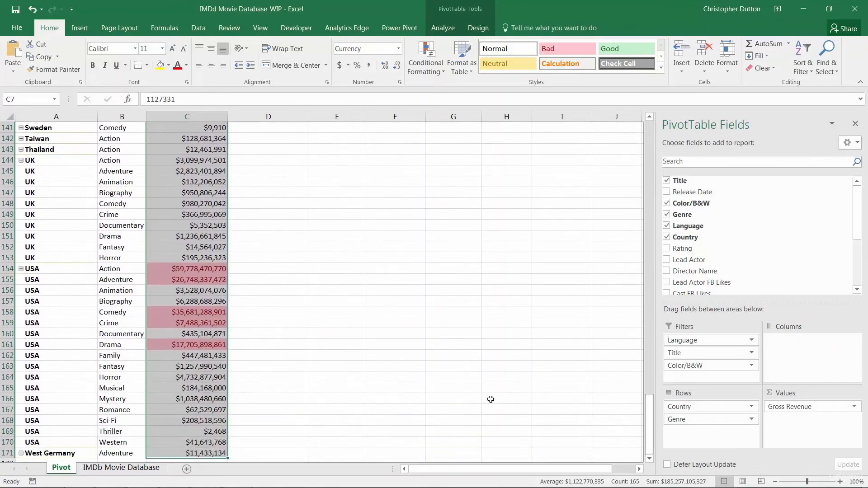
left_click(198, 270)
left_click(194, 279)
left_click(193, 309)
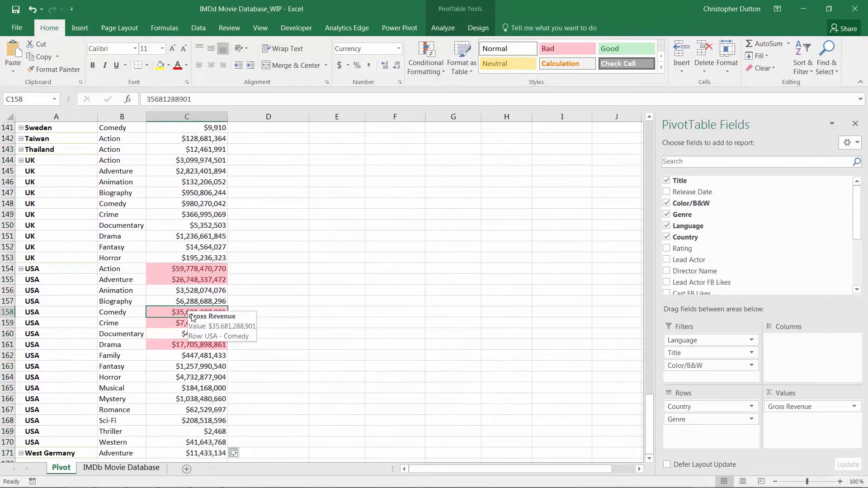
left_click(211, 322)
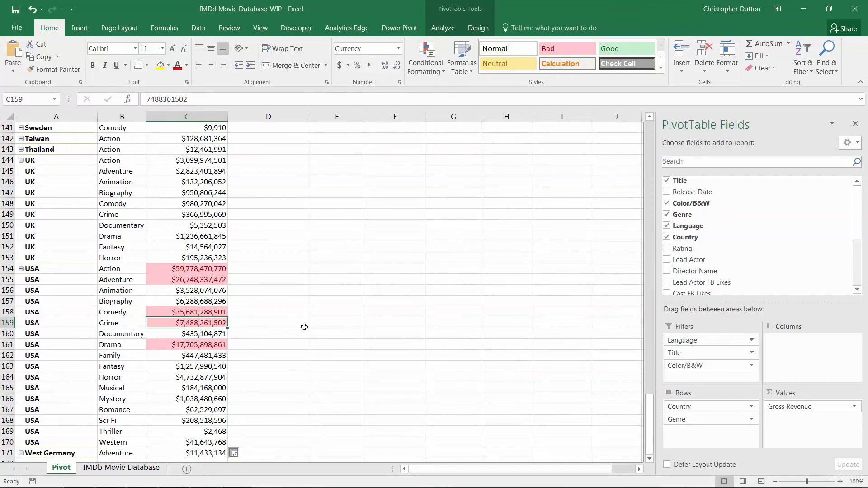
key("ctrl+z")
scroll(450, 193, "up", 2)
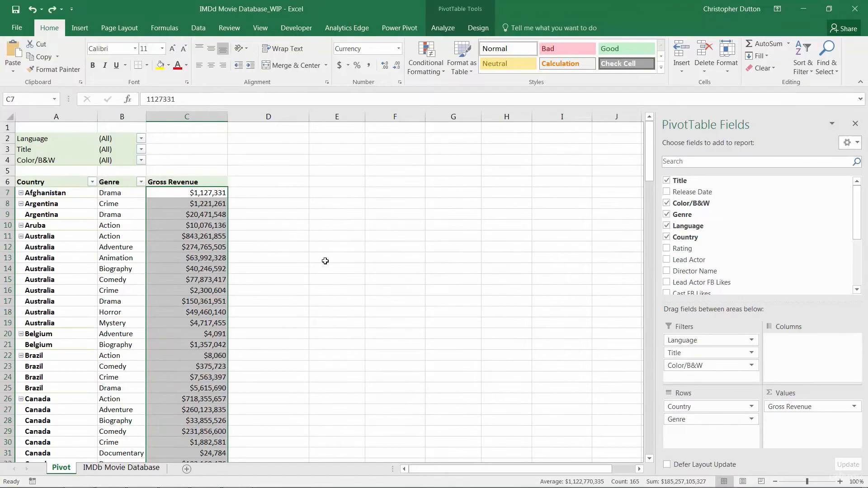
- Apply solid-fill blue data bars to the Gross Revenue values
left_click(426, 61)
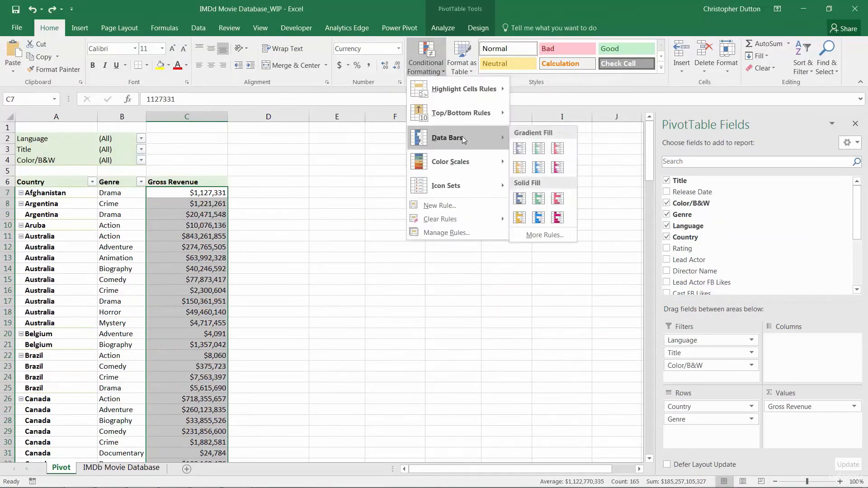
mouse_move(450, 143)
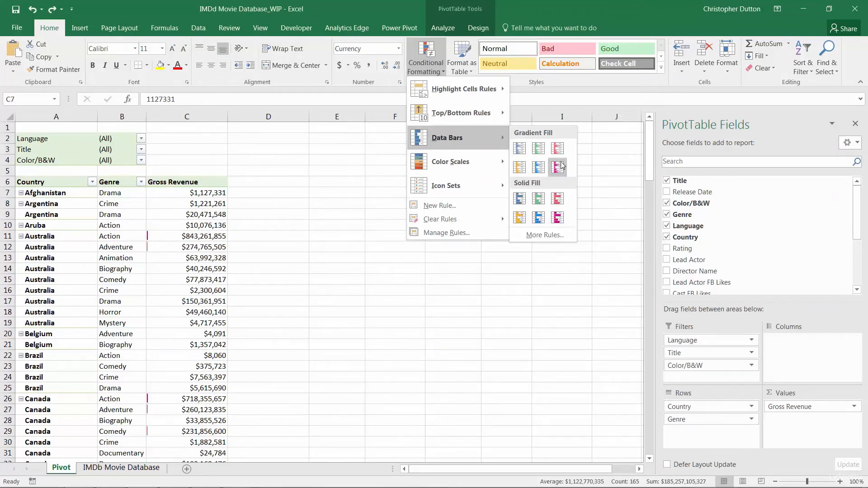
left_click(520, 199)
left_click(172, 255)
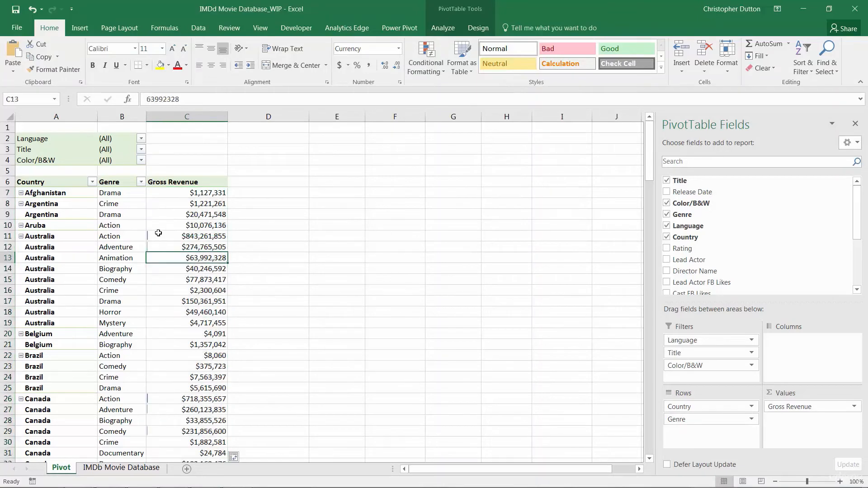
- Examine the revenue data bars across the UK and USA genres and compare them with the smaller countries
left_click_drag(647, 139, 621, 409)
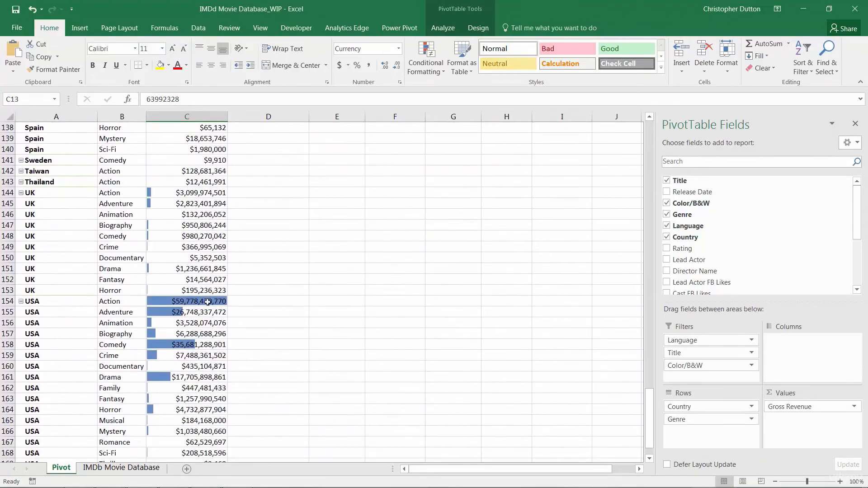
scroll(207, 302, "down", 1)
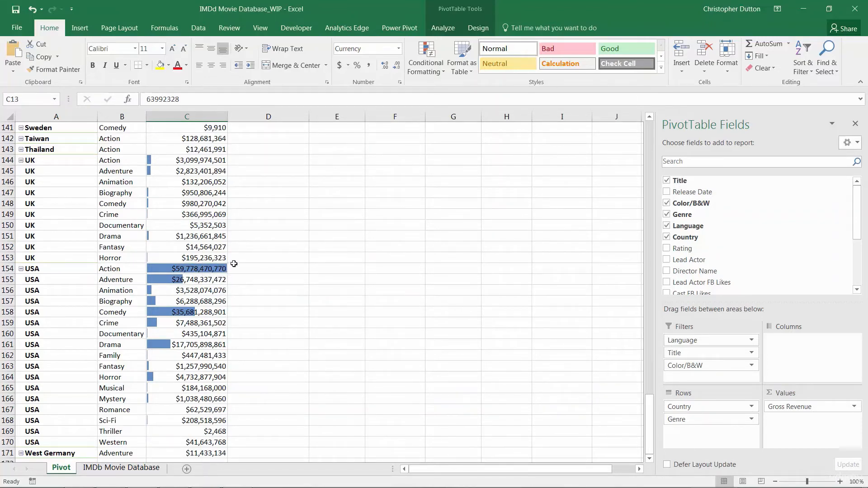
scroll(233, 267, "down", 2)
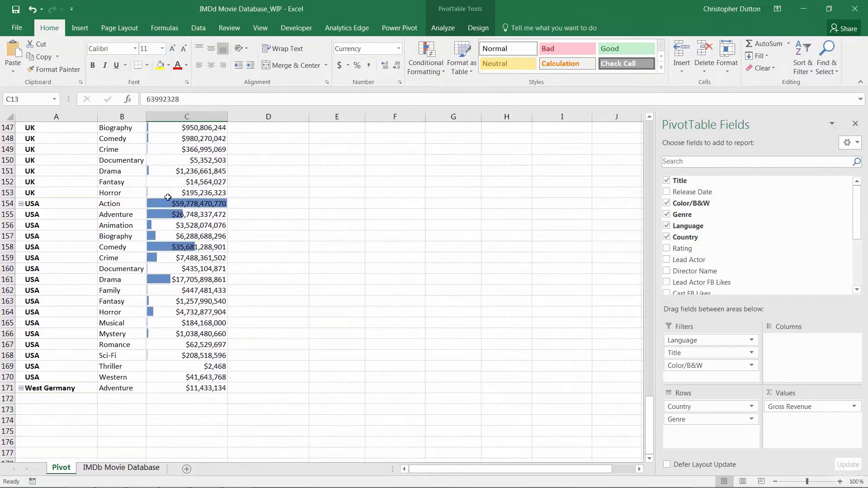
scroll(225, 251, "up", 7)
scroll(225, 251, "up", 6)
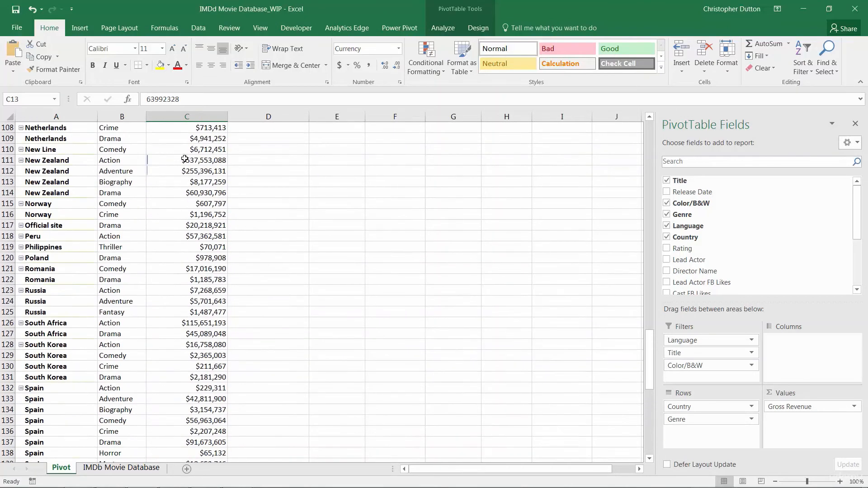
- Check the data bars down the Gross Revenue column and move the Country field from Rows to Filters
scroll(176, 320, "down", 10)
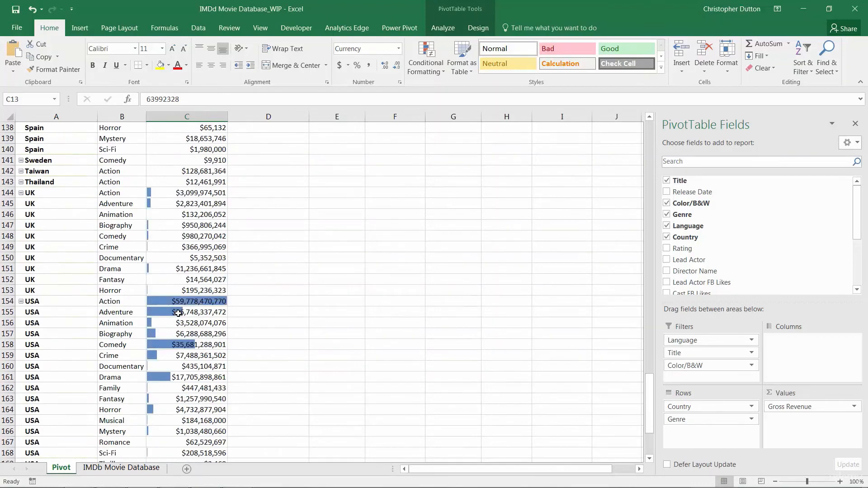
scroll(201, 388, "down", 3)
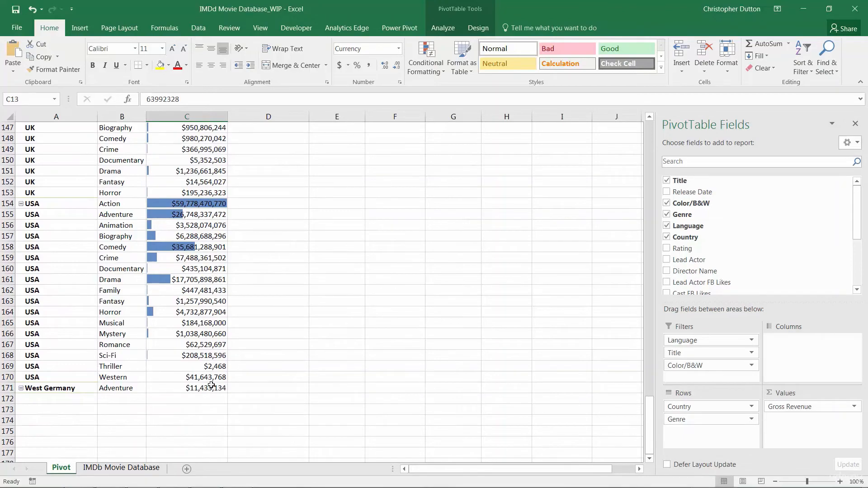
left_click_drag(207, 388, 186, 139)
left_click_drag(183, 77, 176, 150)
left_click_drag(650, 176, 606, 155)
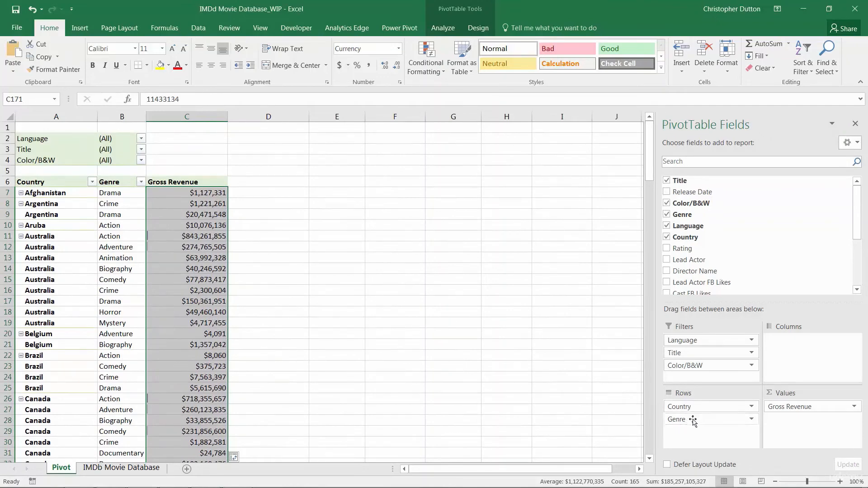
left_click_drag(689, 408, 691, 380)
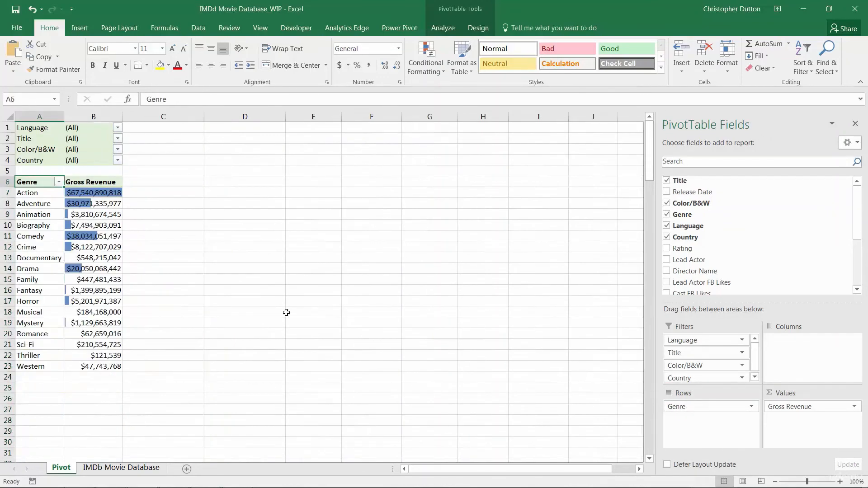
- Review the data bar rule applied to all genre revenue values in the Conditional Formatting Rules Manager
left_click(98, 193)
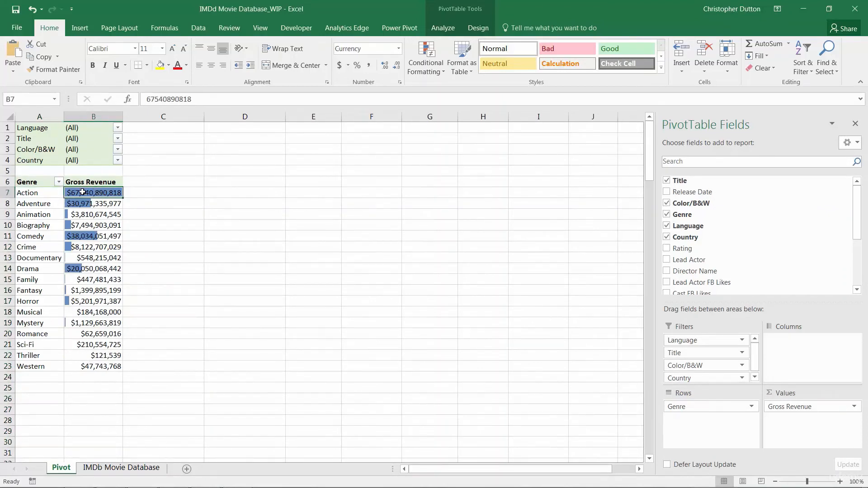
mouse_move(80, 193)
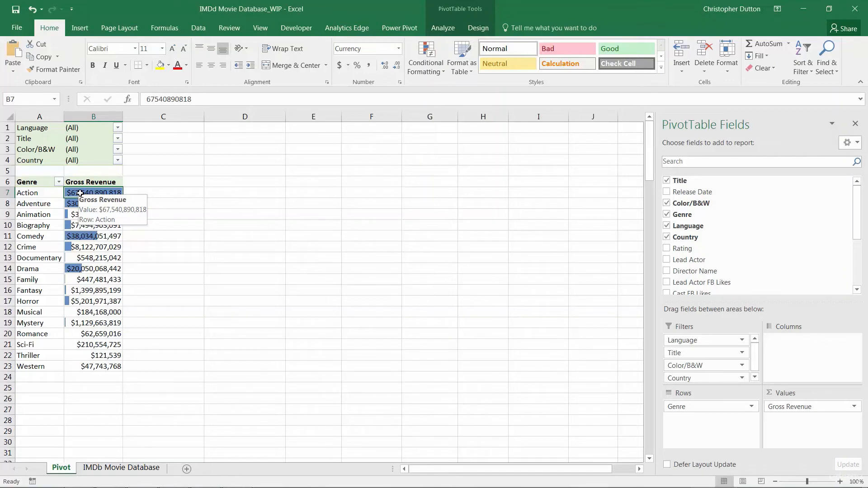
left_click(98, 367, "shift")
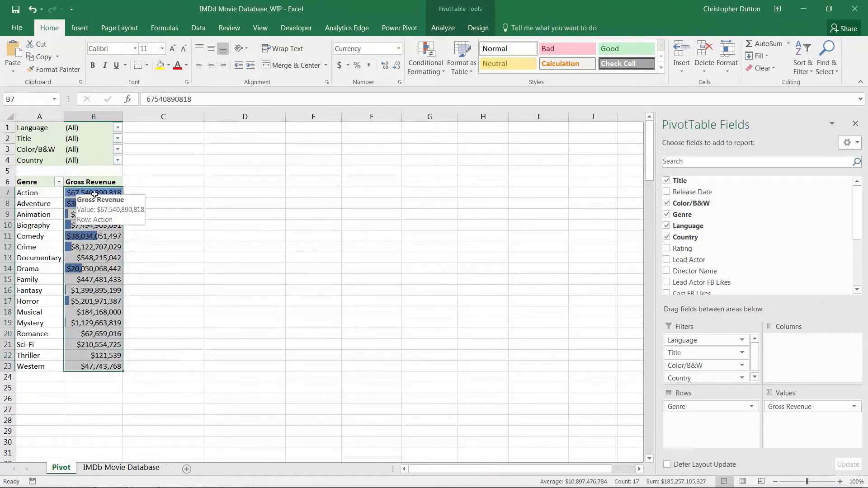
left_click(424, 71)
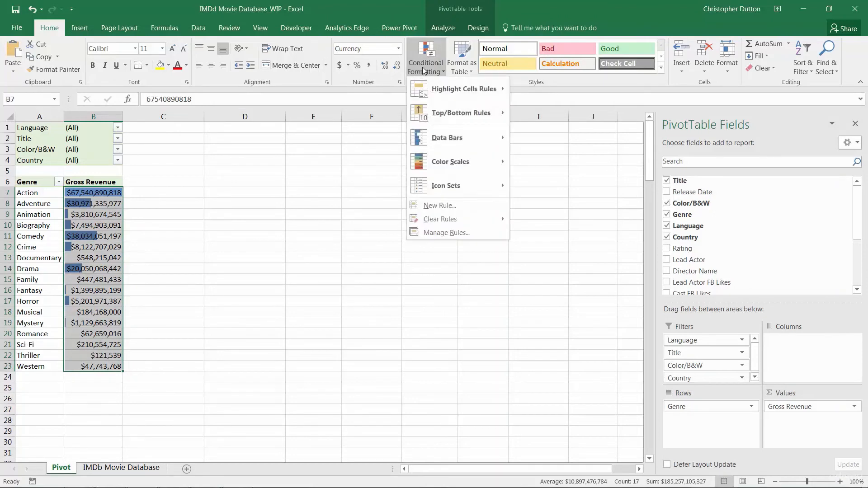
left_click(452, 232)
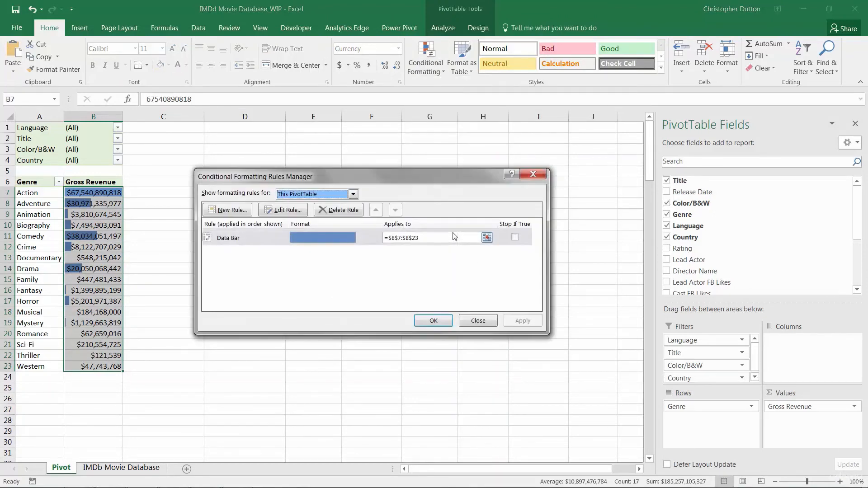
left_click(245, 240)
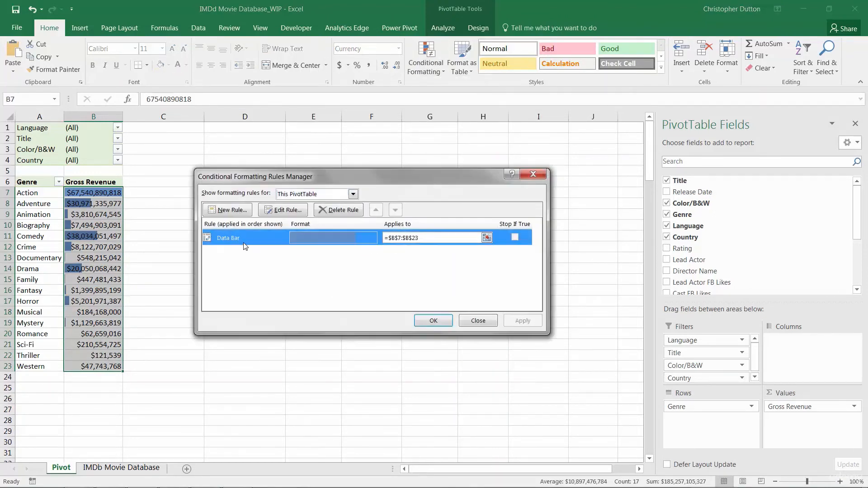
left_click(478, 321)
- Clear the conditional formatting rules from the selected Gross Revenue cells to remove the data bars
left_click(426, 67)
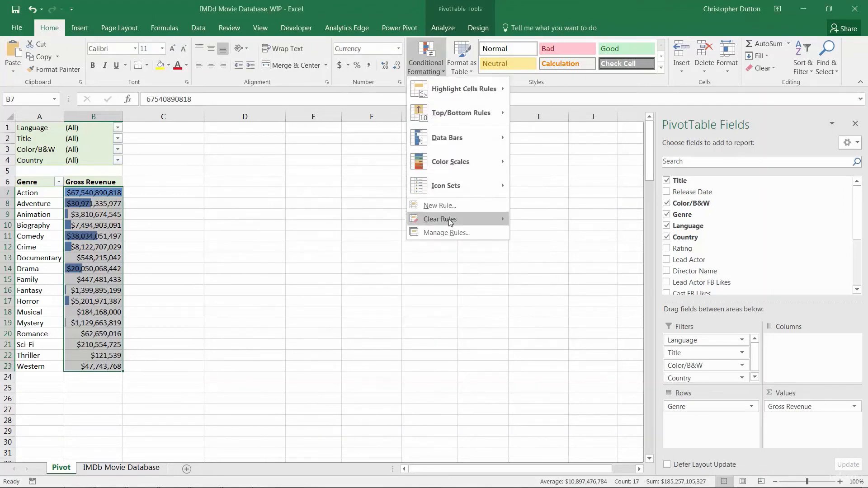
mouse_move(452, 223)
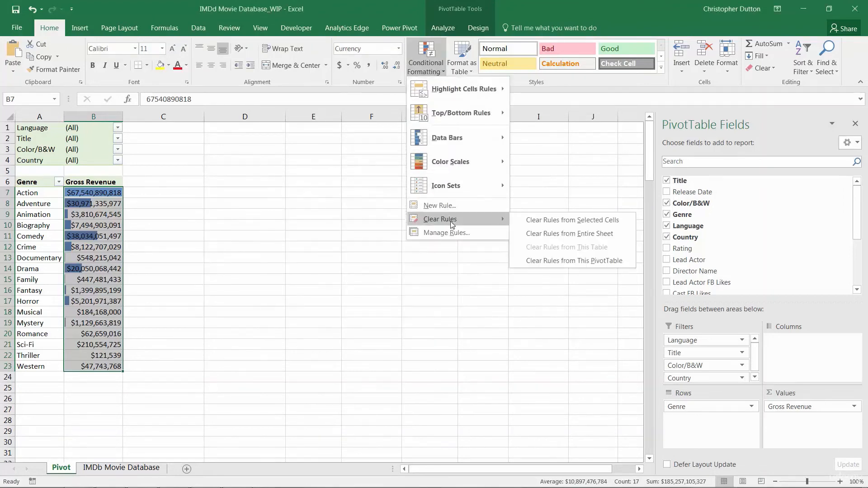
left_click(558, 218)
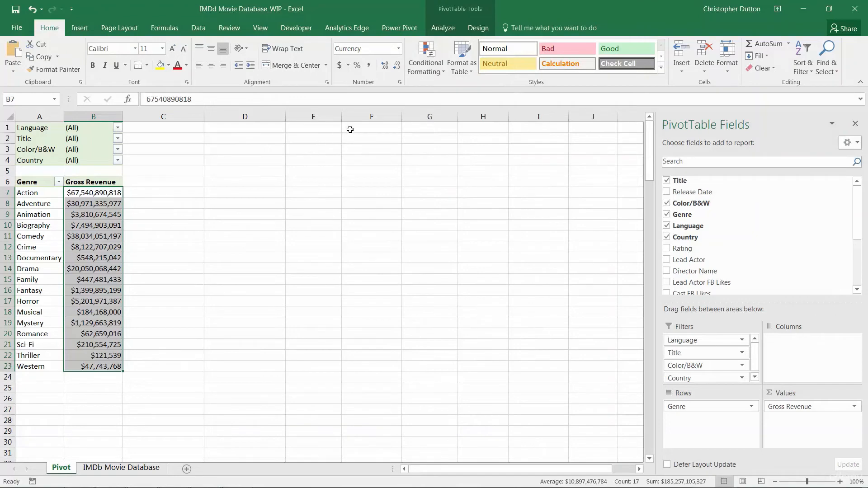
- Apply a green-yellow-red color scale to the Gross Revenue values of all genres
left_click(426, 67)
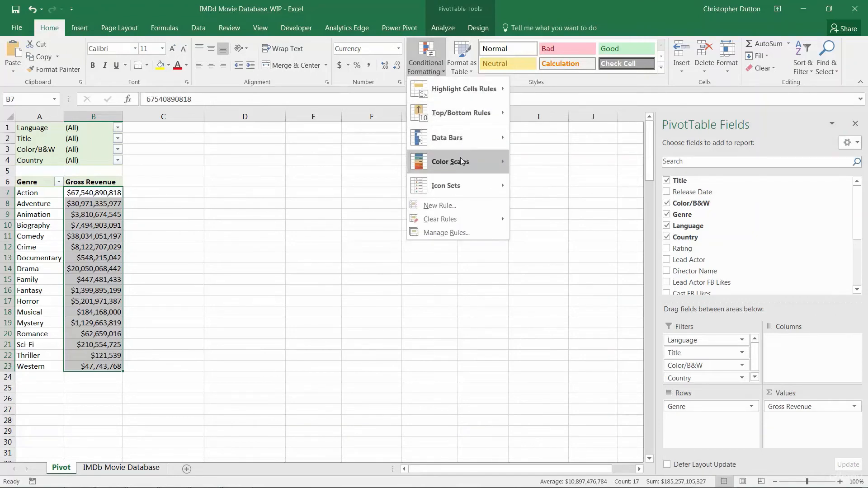
mouse_move(459, 162)
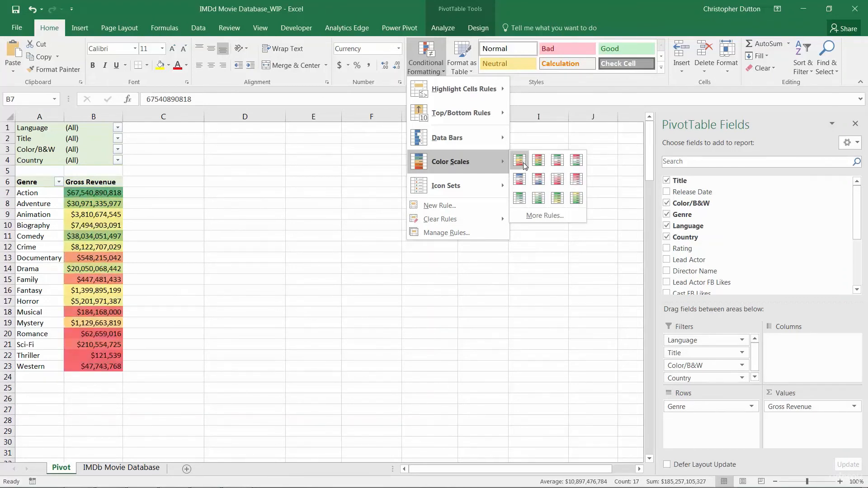
left_click(520, 161)
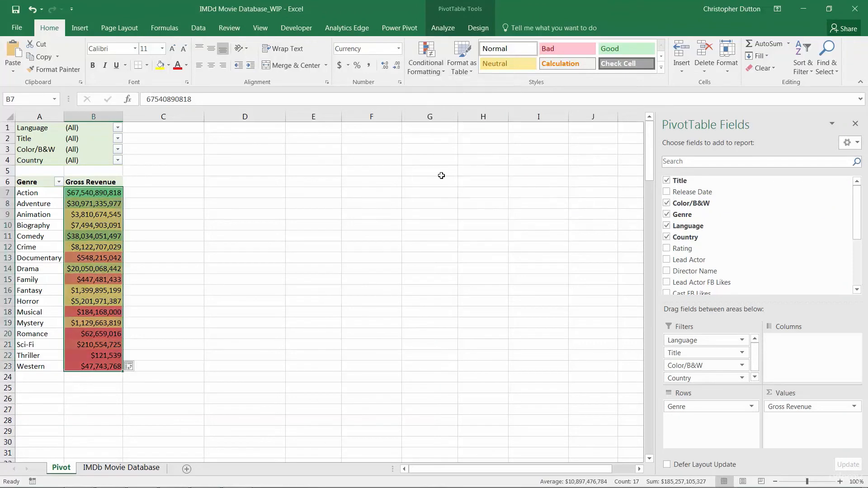
left_click(86, 215)
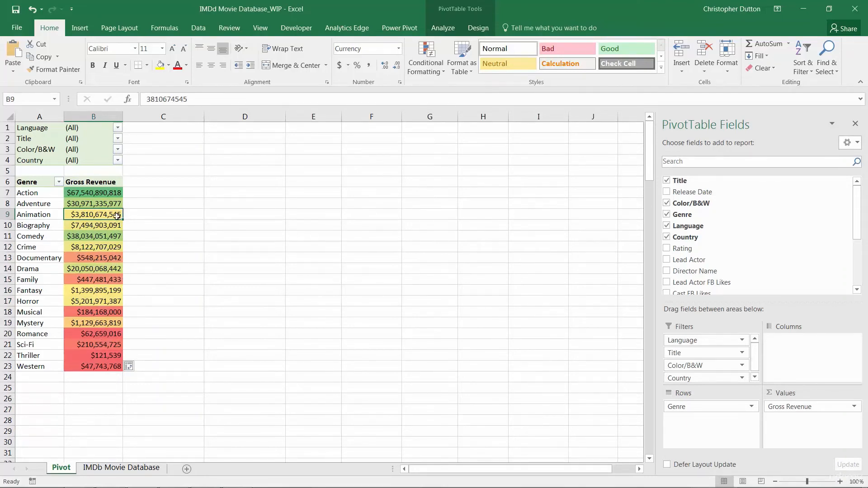
- Select the Gross Revenue values from Action to Western and clear their color scale rule
left_click(97, 192)
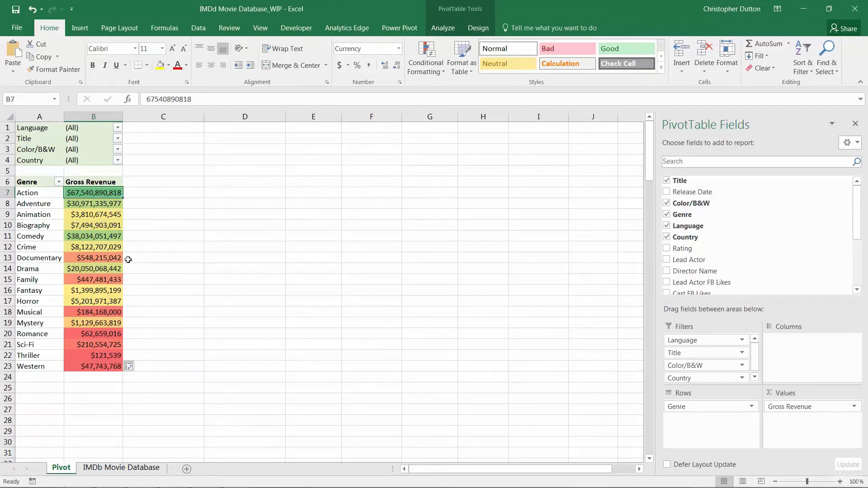
mouse_move(109, 279)
left_click(93, 362, "shift")
left_click(426, 59)
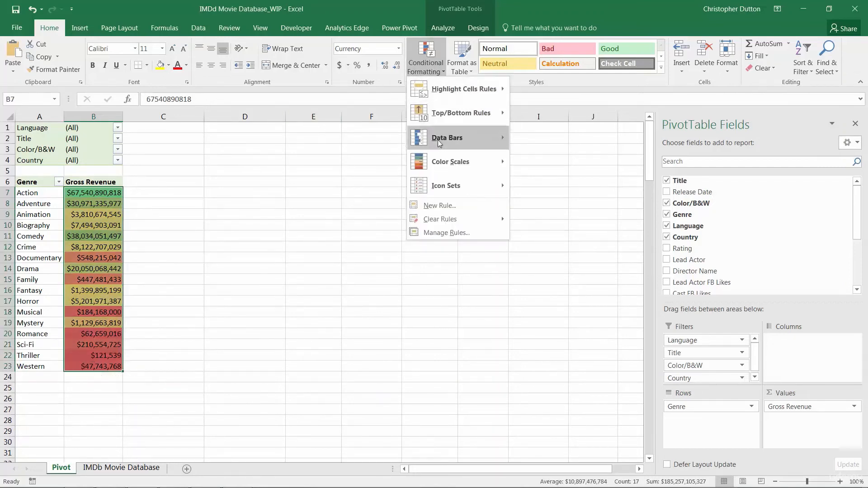
mouse_move(457, 218)
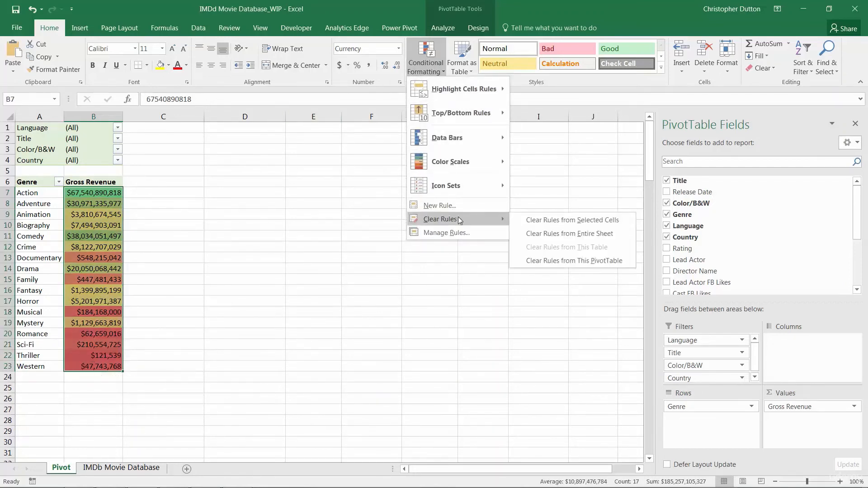
left_click(539, 220)
- Apply the three-flag icon set to the Gross Revenue values and widen column B to fit the numbers
left_click(426, 59)
mouse_move(468, 185)
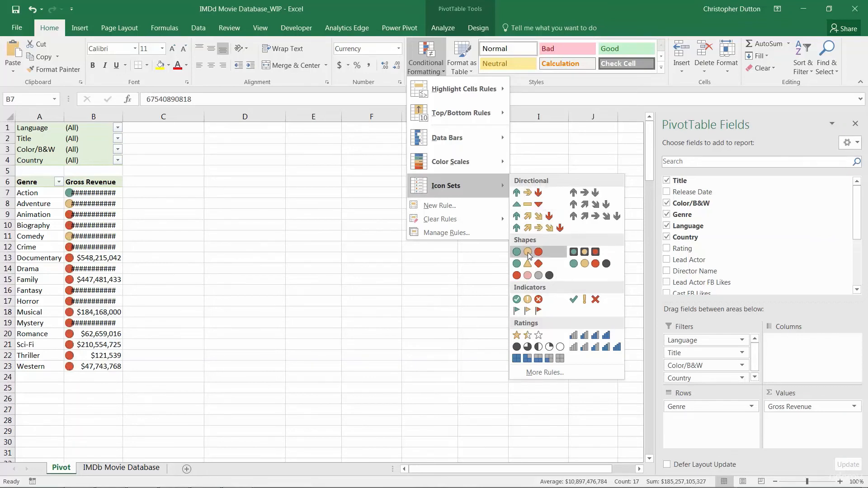
left_click(541, 314)
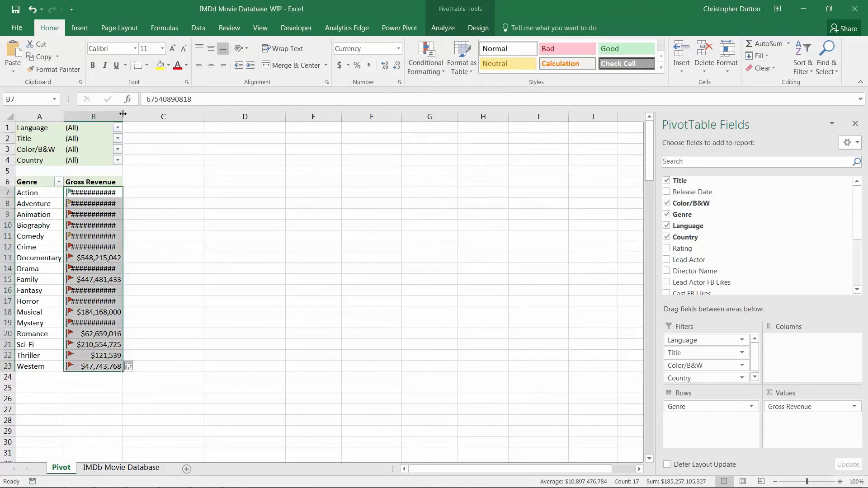
left_click_drag(123, 114, 145, 114)
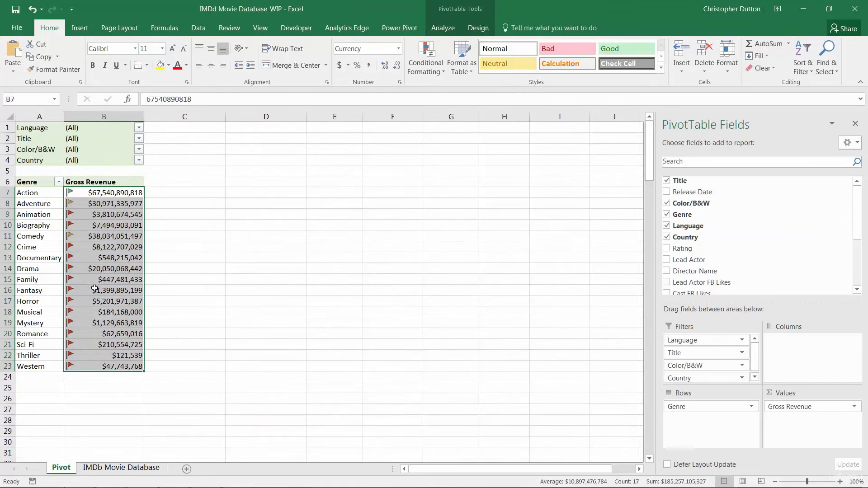
- Inspect the flag icon set rule's thresholds without changing them, close the Rules Manager and undo the last action
left_click(430, 72)
left_click(448, 231)
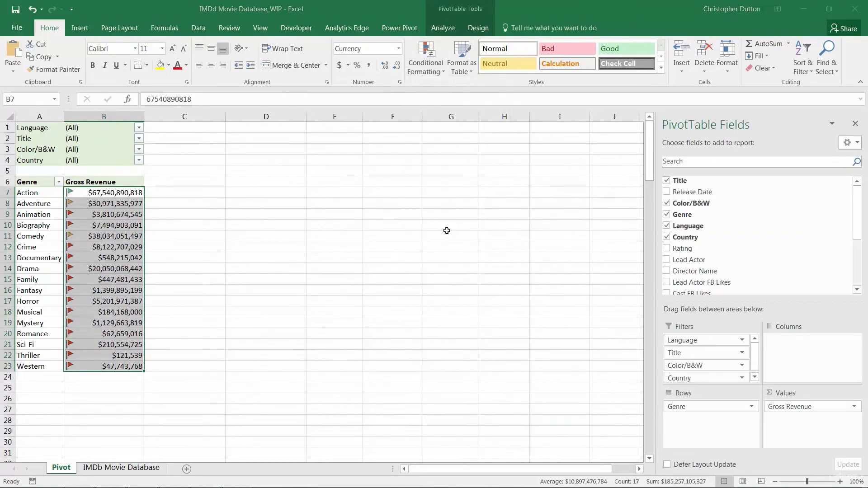
left_click(252, 238)
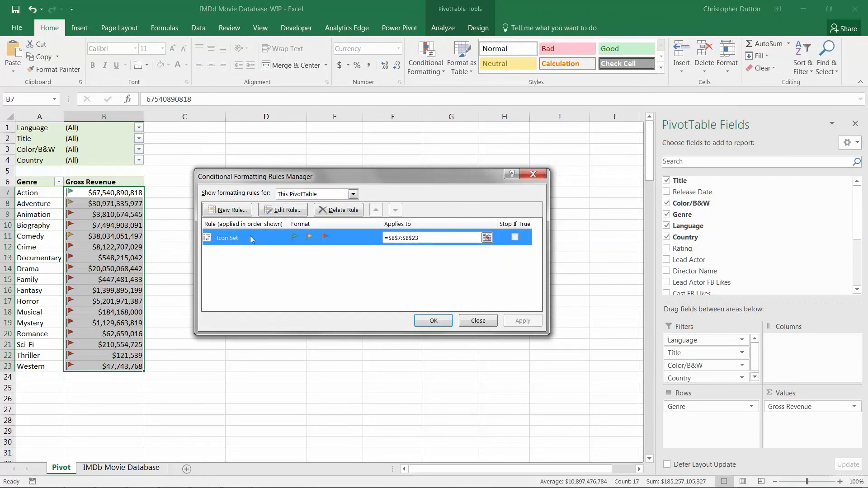
left_click(283, 210)
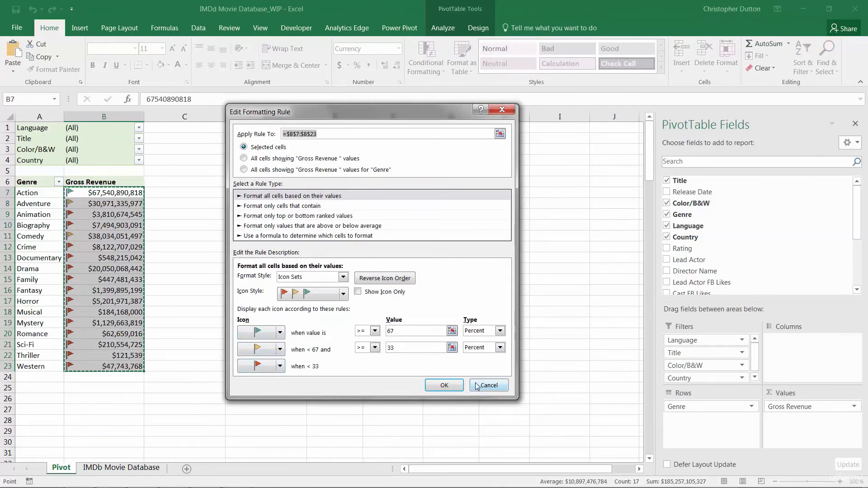
left_click(489, 386)
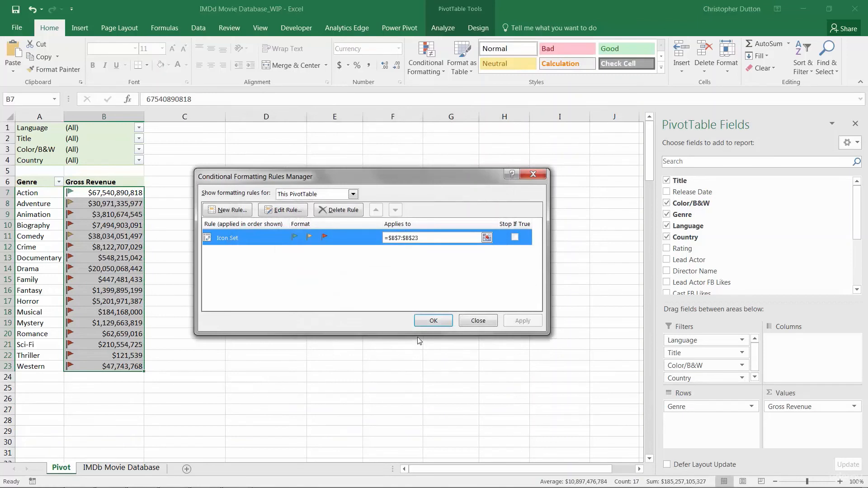
left_click(433, 322)
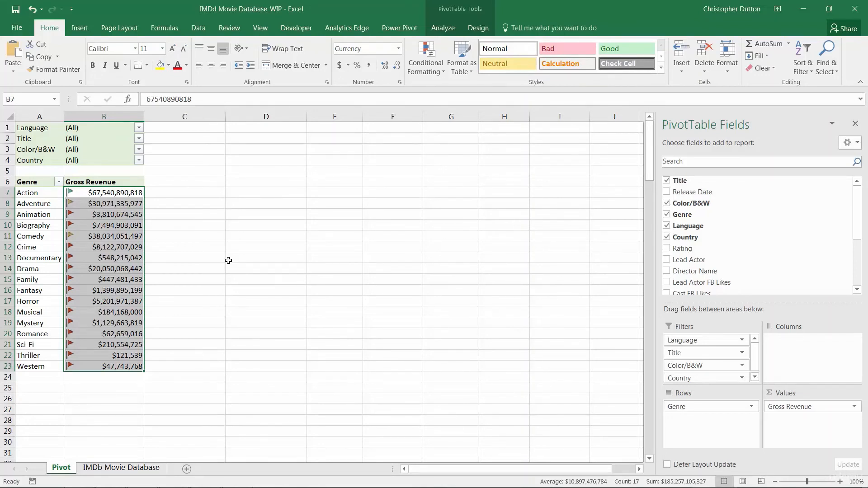
key("ctrl+z")
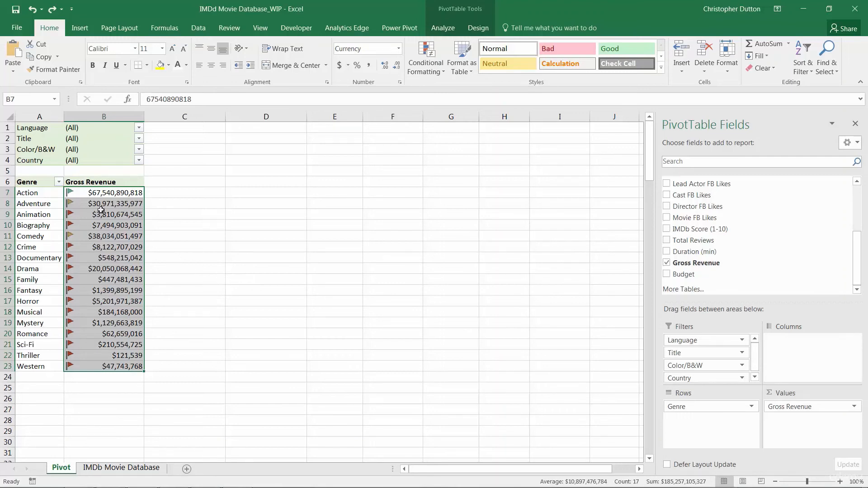
- Clear the flag icon set rule from the selected Gross Revenue cells
left_click(423, 70)
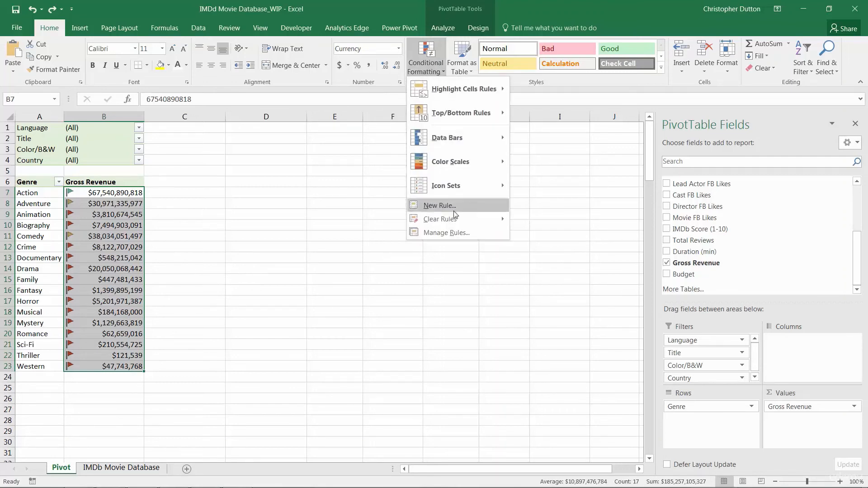
mouse_move(455, 220)
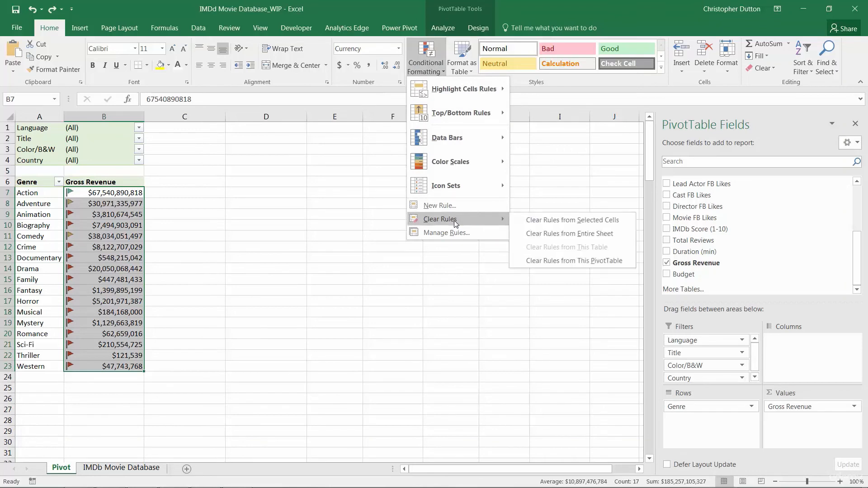
left_click(560, 221)
- Add a second Gross Revenue field to the PivotTable's Values and widen the existing Gross Revenue column
left_click(122, 193)
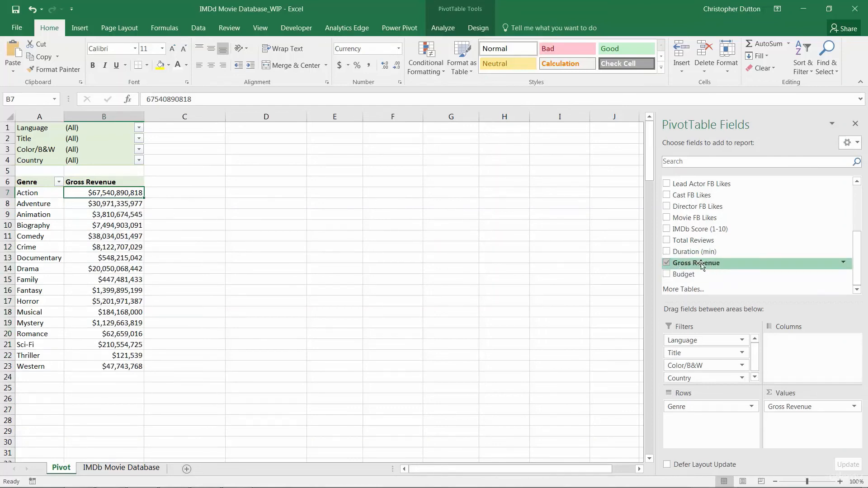
left_click_drag(703, 266, 814, 429)
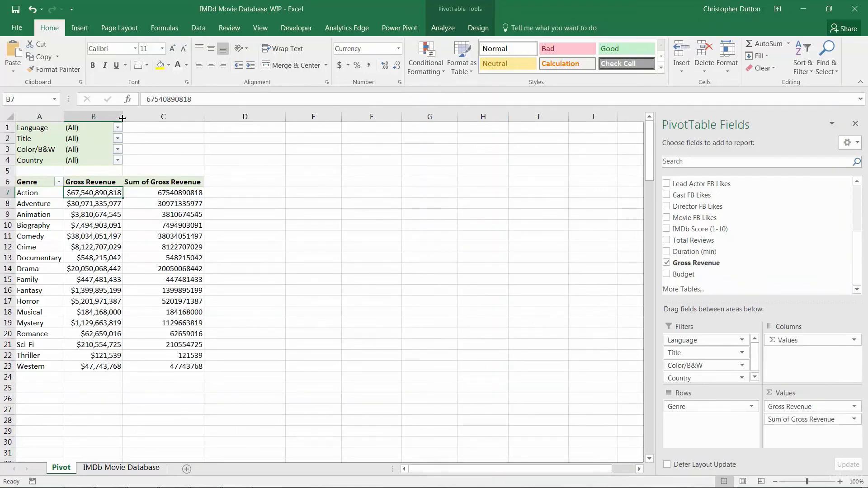
left_click_drag(122, 118, 156, 123)
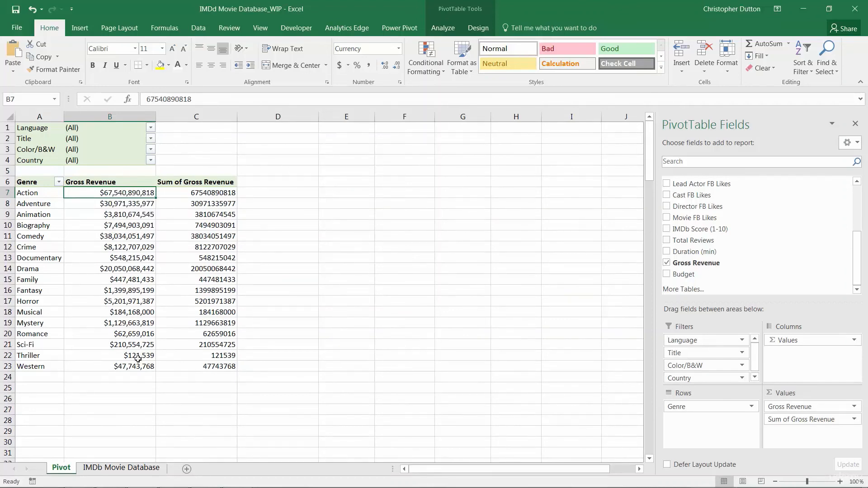
mouse_move(137, 356)
mouse_move(196, 362)
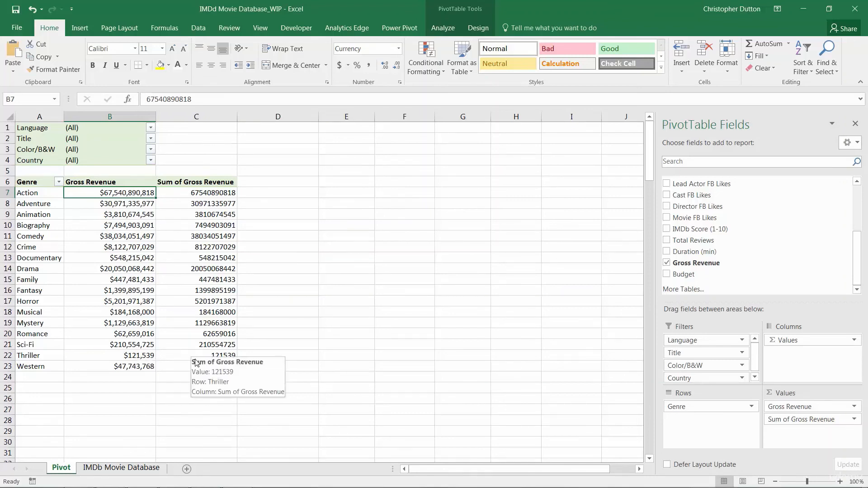
- Apply solid blue data bars to the Sum of Gross Revenue values in C7:C23
mouse_move(203, 341)
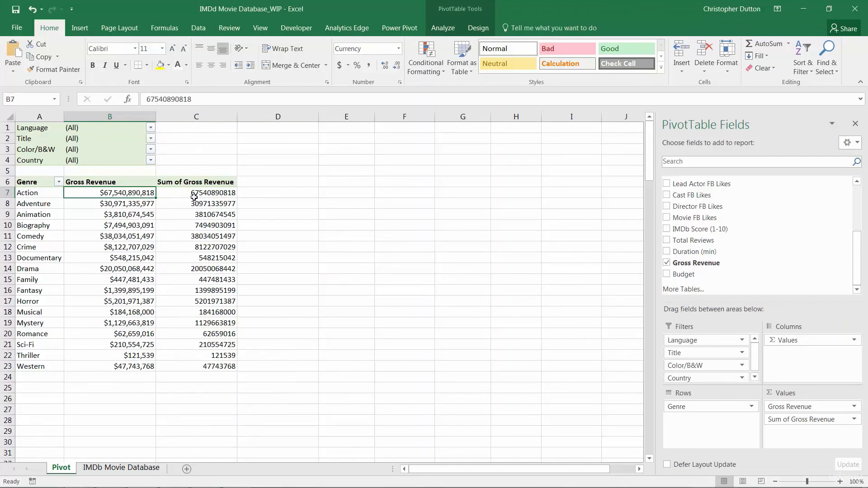
left_click_drag(192, 194, 201, 367)
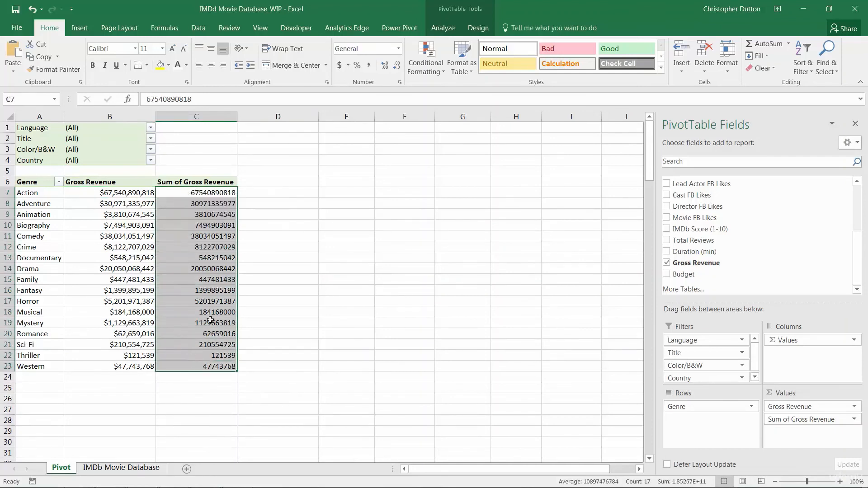
left_click(425, 73)
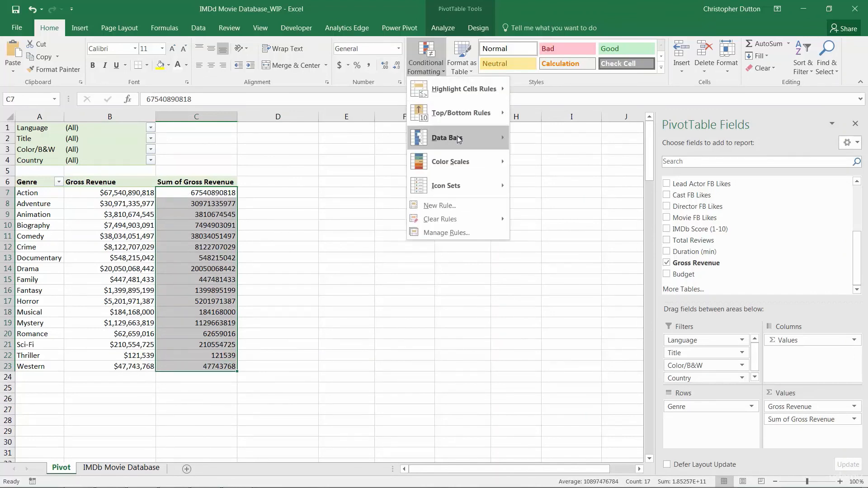
mouse_move(450, 137)
left_click(521, 201)
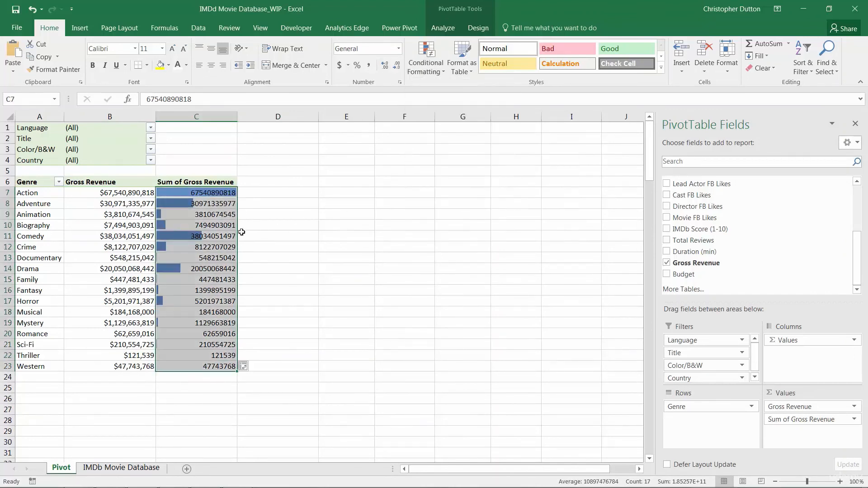
left_click(219, 247)
mouse_move(234, 247)
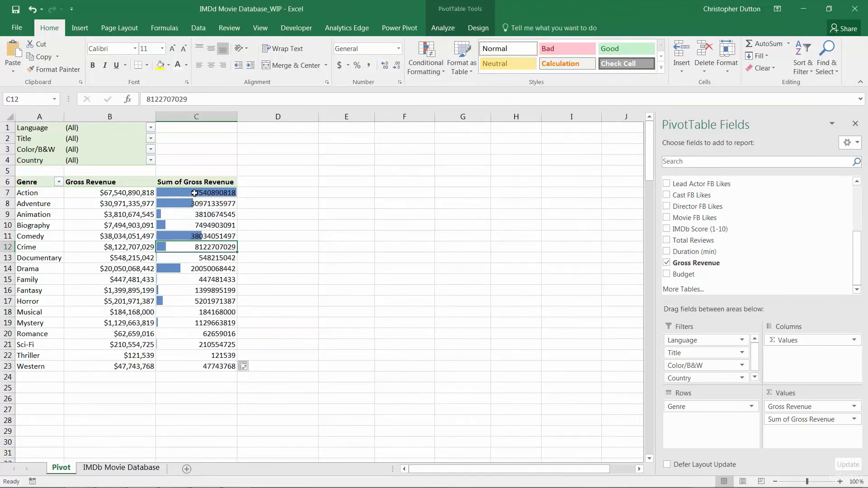
- Try hiding the numbers behind the data bars in C7:C23 with font size 1 and a white font, and undo it
left_click(220, 193)
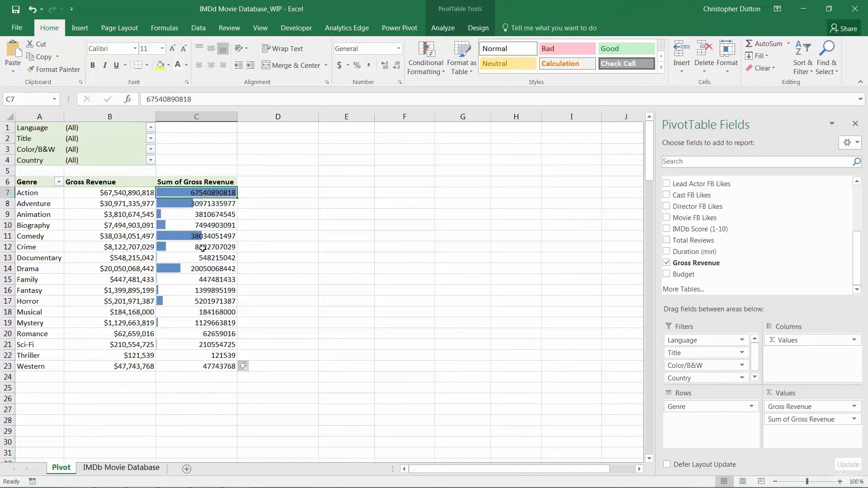
left_click(209, 367, "shift")
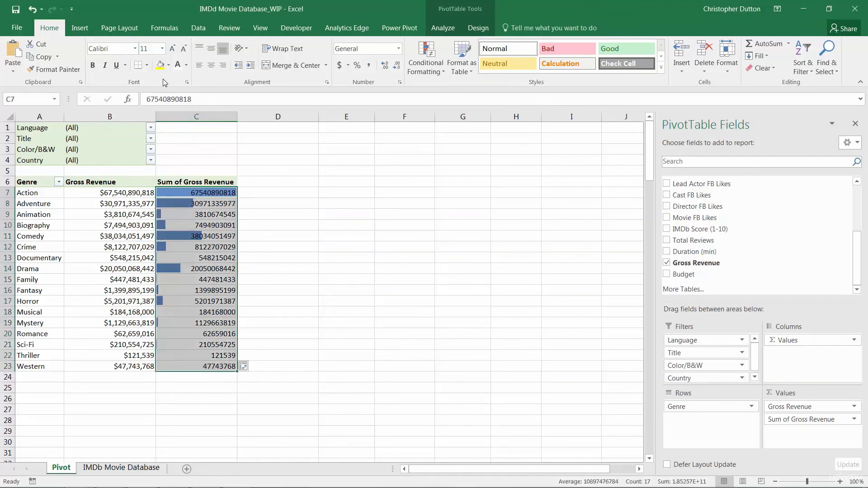
left_click(155, 49)
type("1")
key("Return")
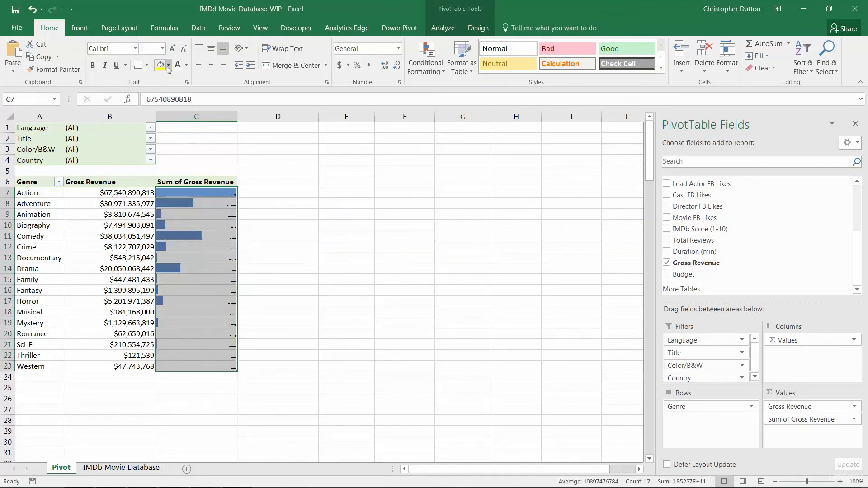
left_click(177, 64)
left_click(223, 223)
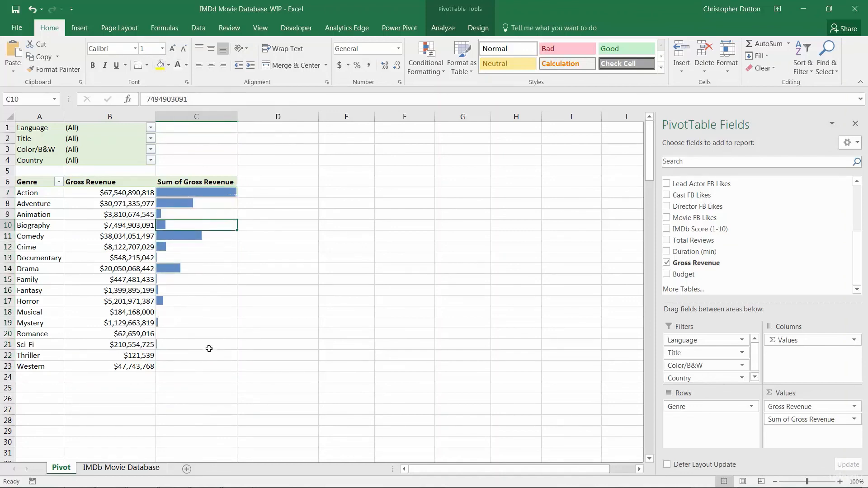
mouse_move(188, 262)
mouse_move(231, 203)
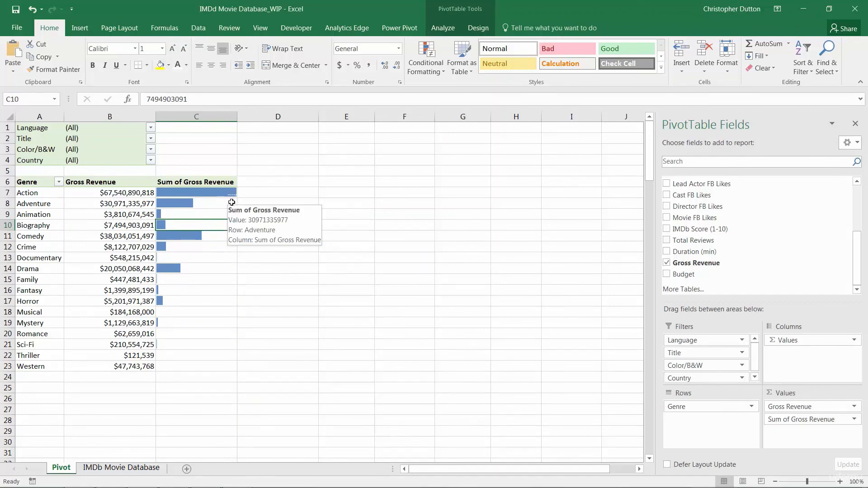
key("ctrl+z")
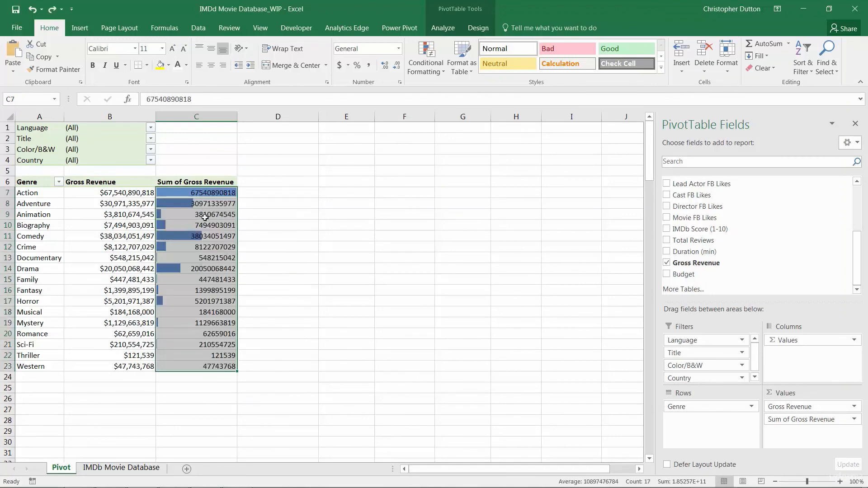
- Hide the Sum of Gross Revenue numbers by giving the field the custom number format ;;; so only the data bars show
mouse_move(214, 216)
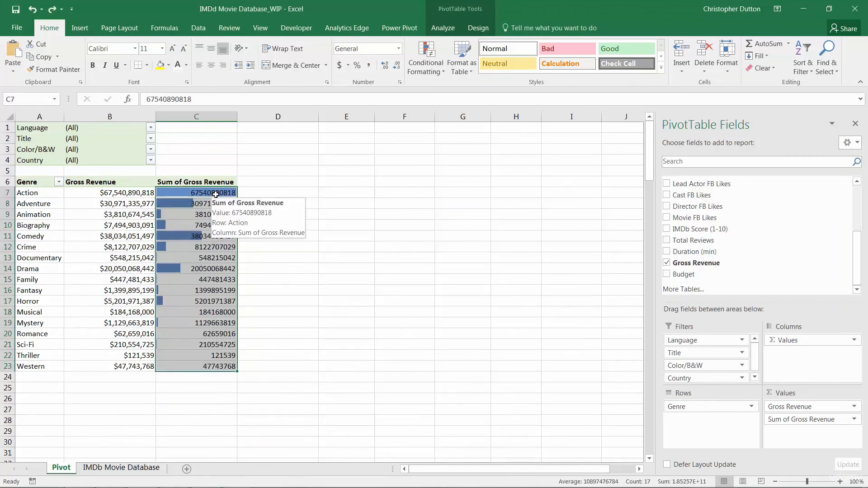
right_click(215, 195)
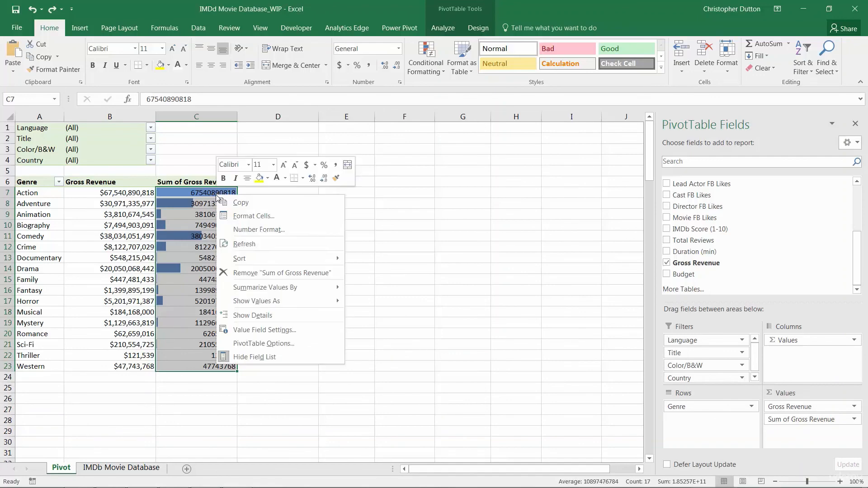
left_click(284, 229)
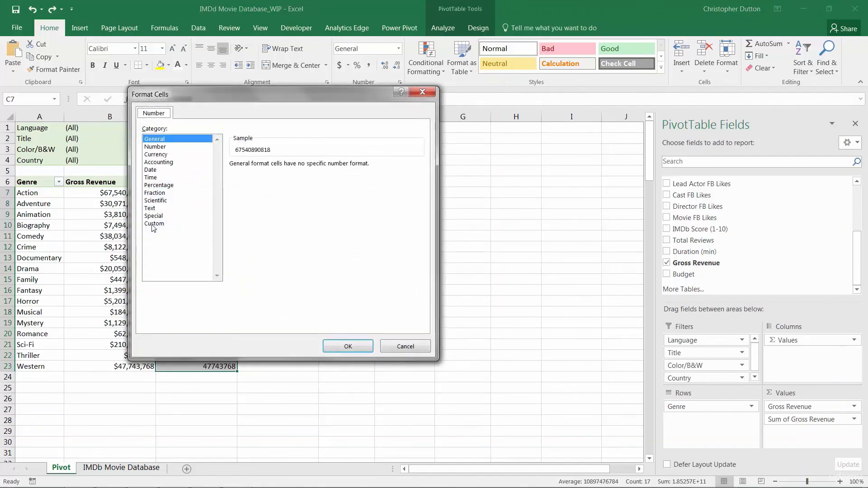
left_click(154, 223)
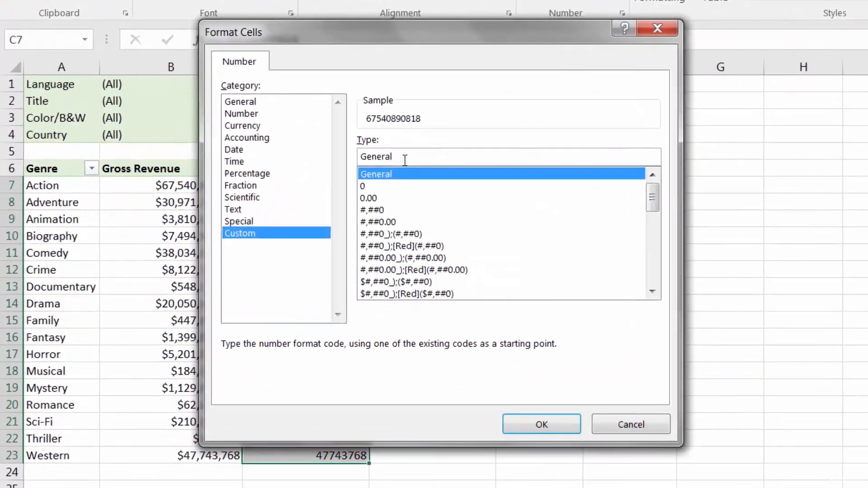
left_click_drag(337, 167, 288, 166)
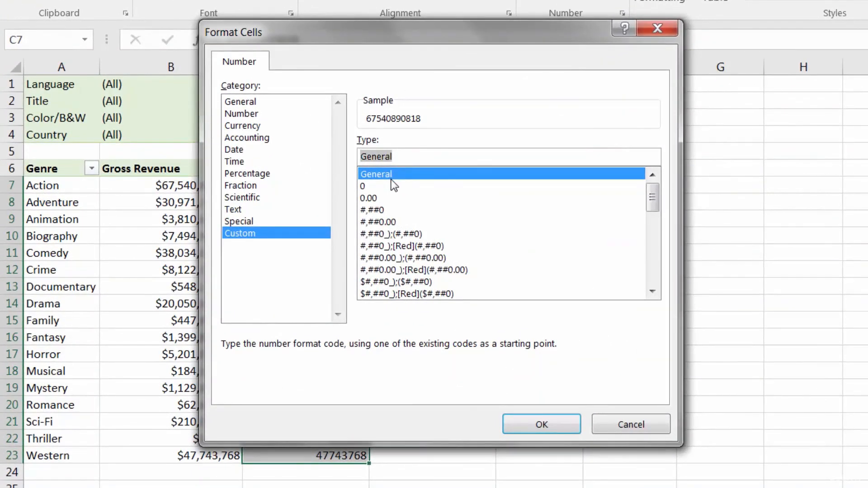
type(";;;")
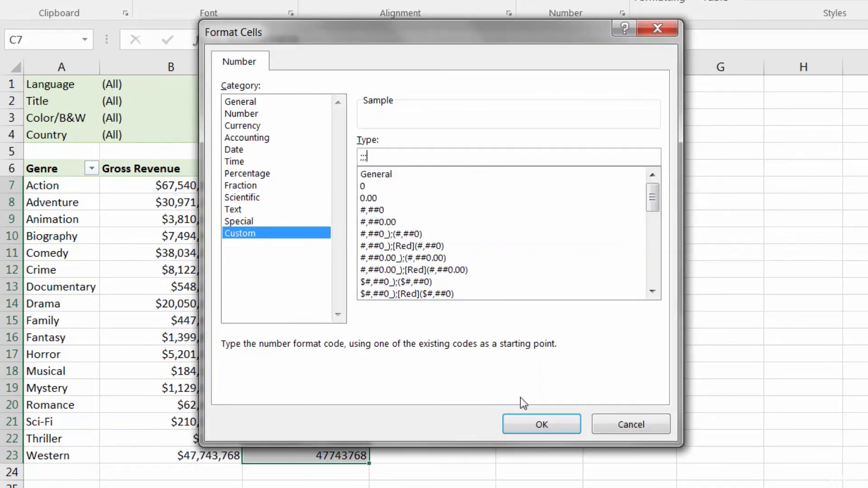
left_click(542, 424)
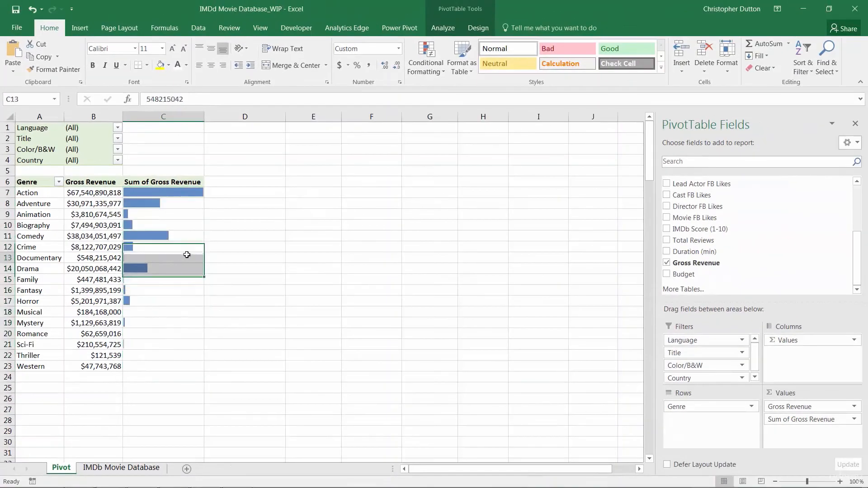
left_click(218, 268)
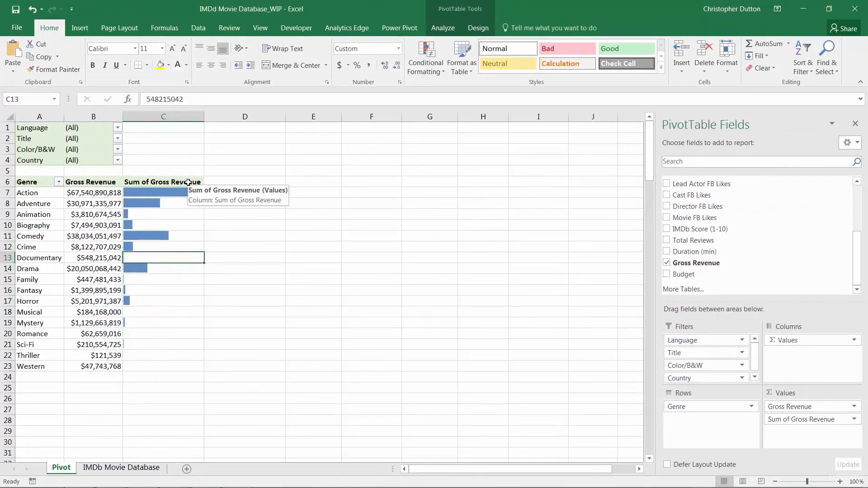
left_click(89, 193)
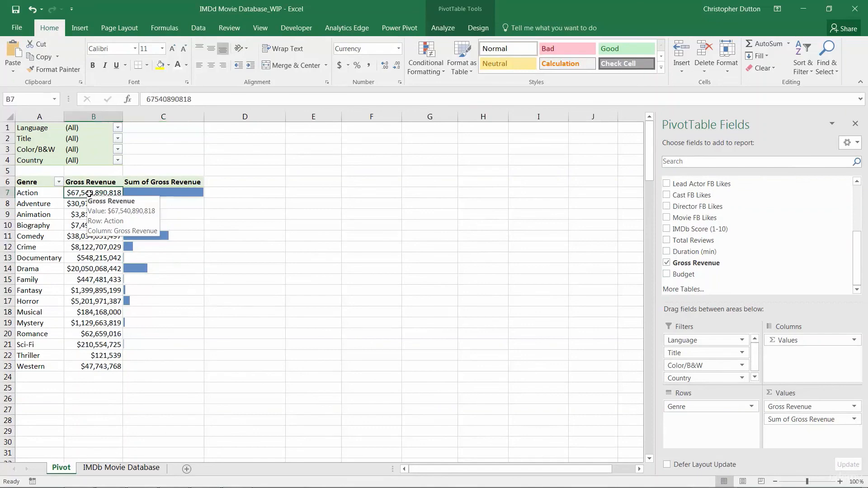
left_click(191, 193)
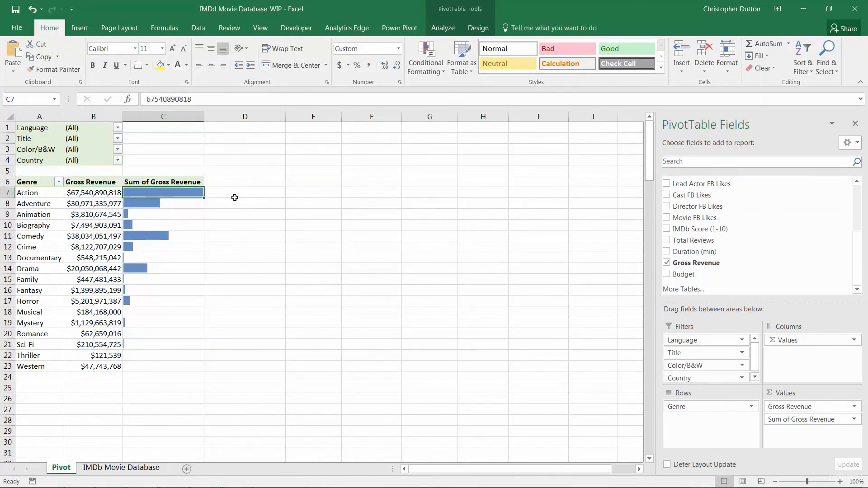
left_click(235, 197)
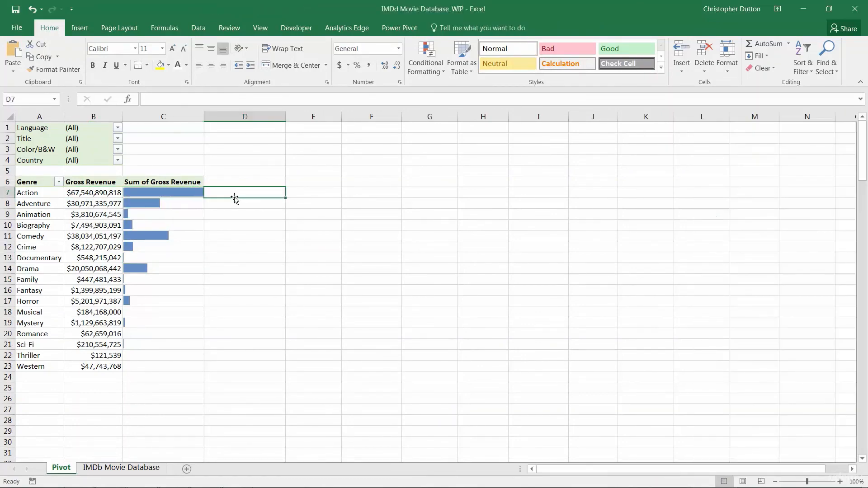
left_click(224, 281)
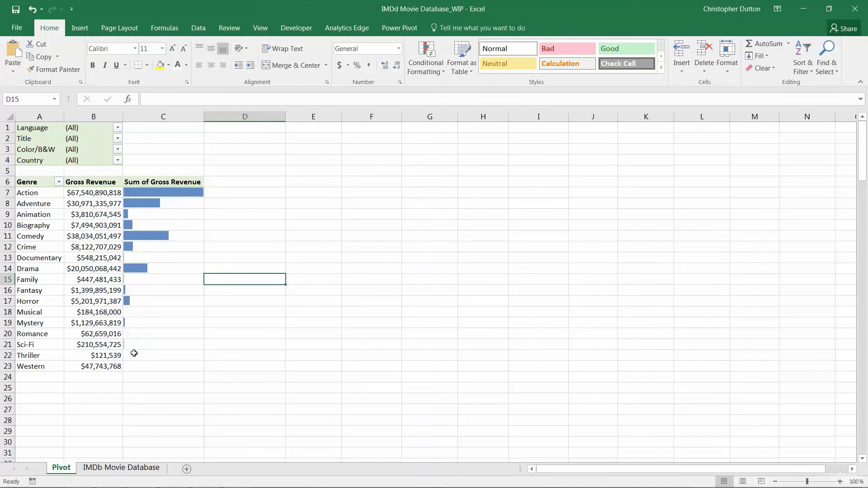